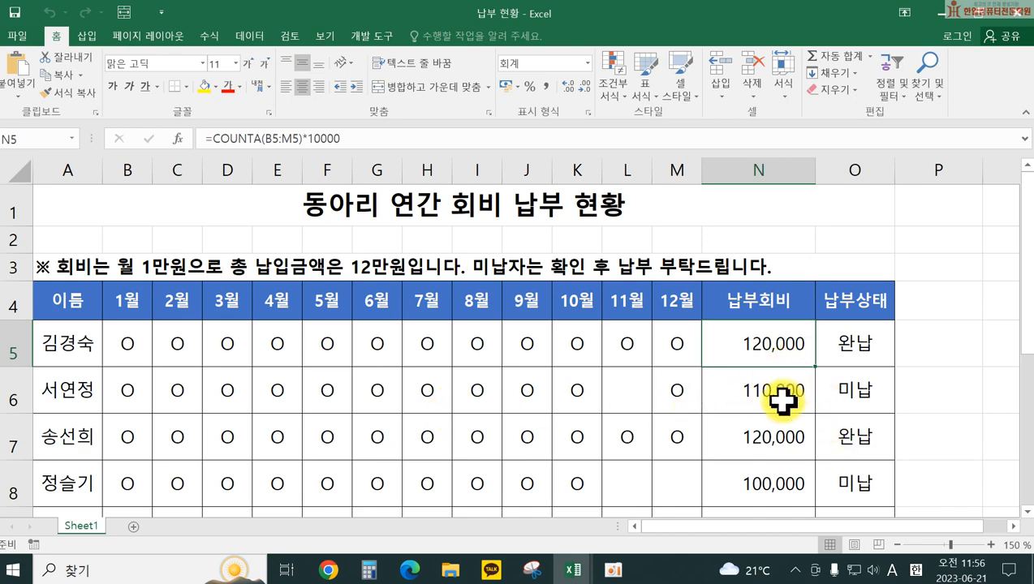
- Add conditional formatting data bars with the blue gradient fill to the 납부회비 amounts in N5:N10
scroll(792, 434, "down", 2)
scroll(803, 441, "up", 1)
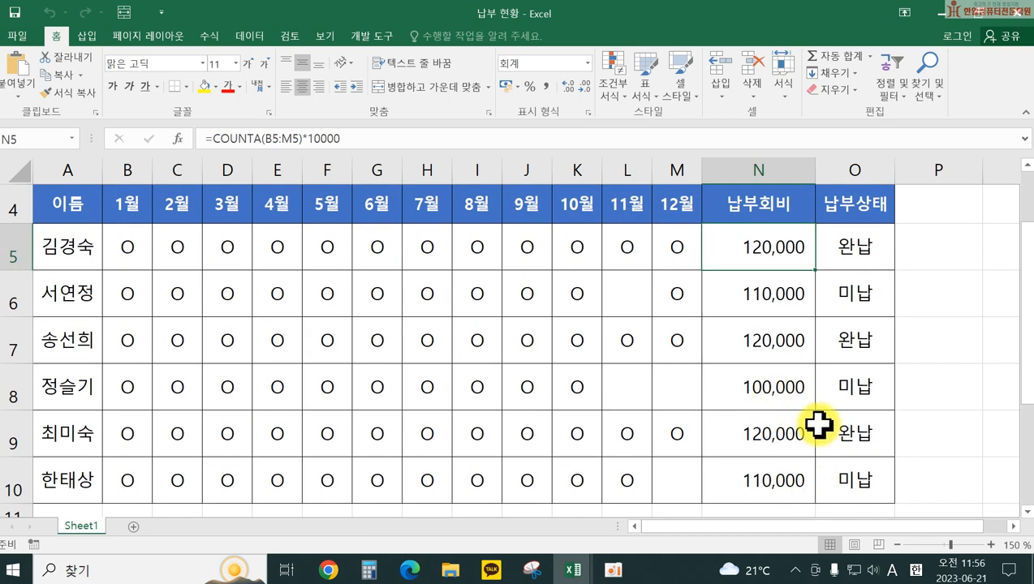
left_click_drag(757, 241, 752, 464)
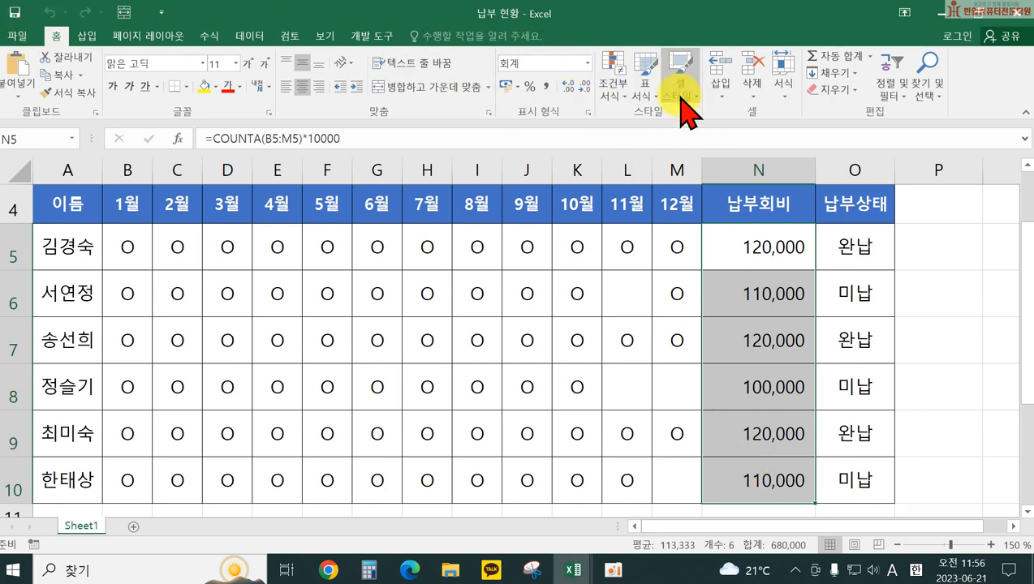
left_click(615, 89)
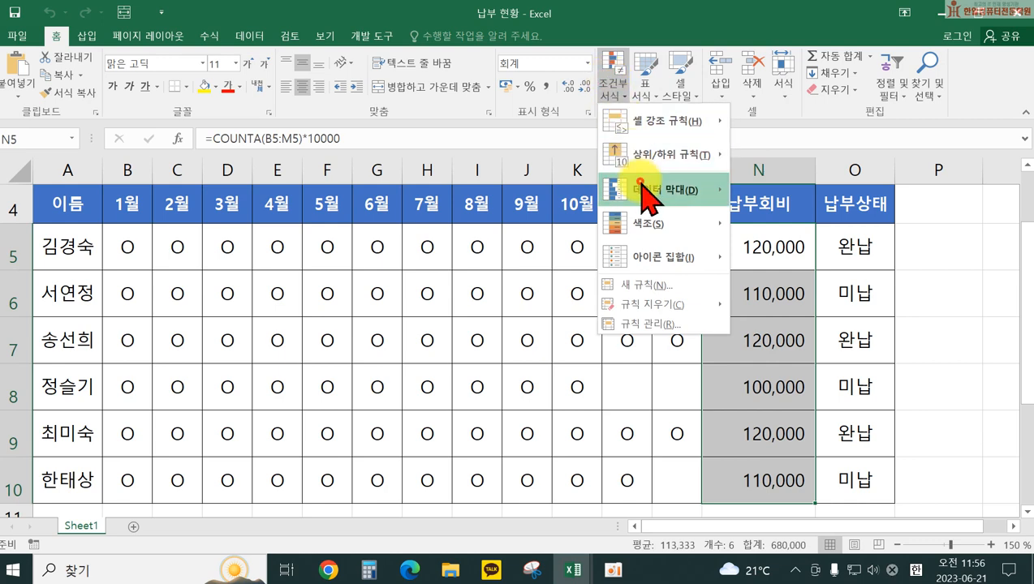
mouse_move(647, 193)
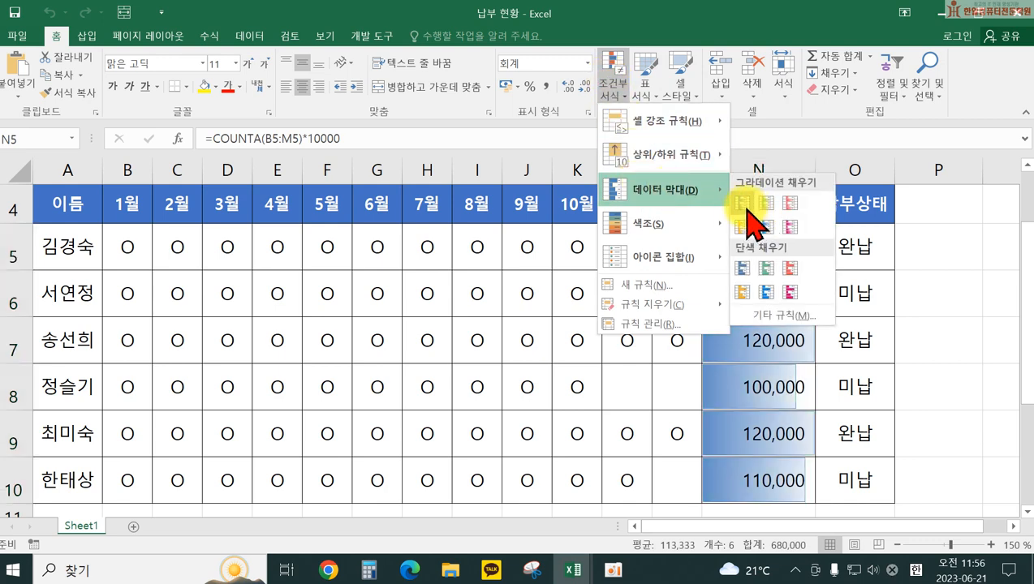
left_click(741, 205)
left_click(920, 333)
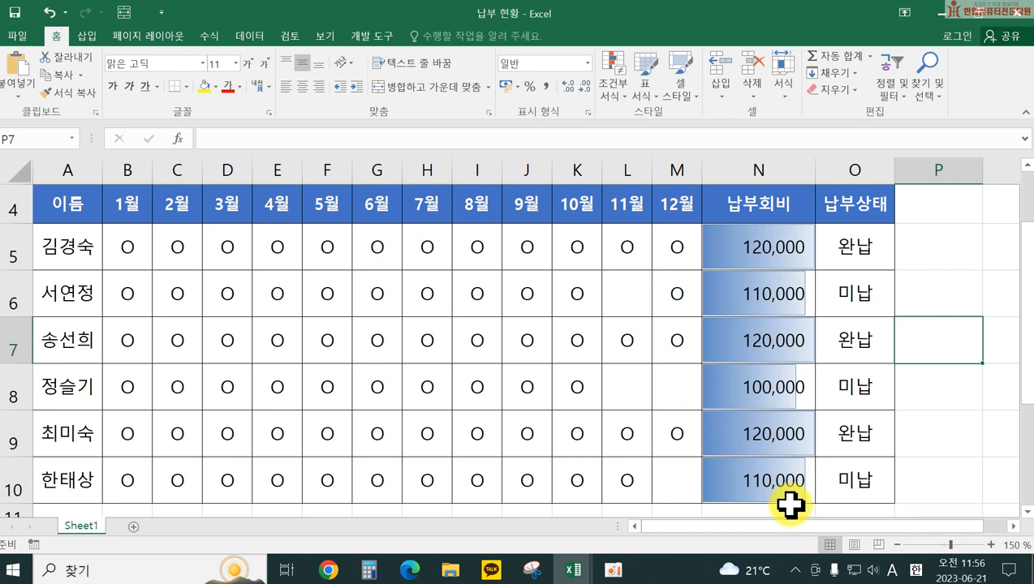
- Add the five-level signal-bar ratings icon set to the 납부회비 amounts in N5:N10
left_click_drag(759, 240, 744, 468)
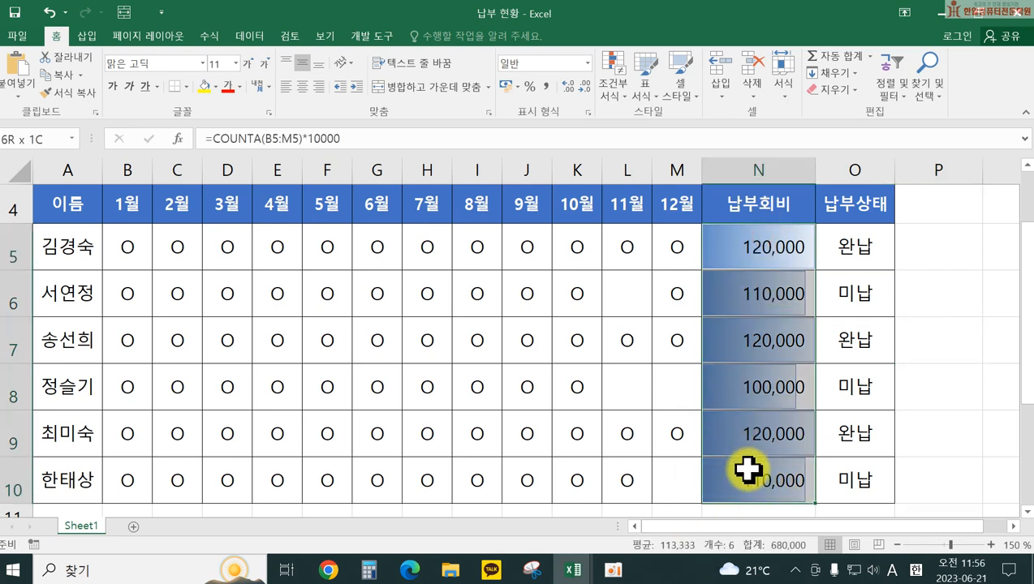
left_click(615, 73)
mouse_move(666, 253)
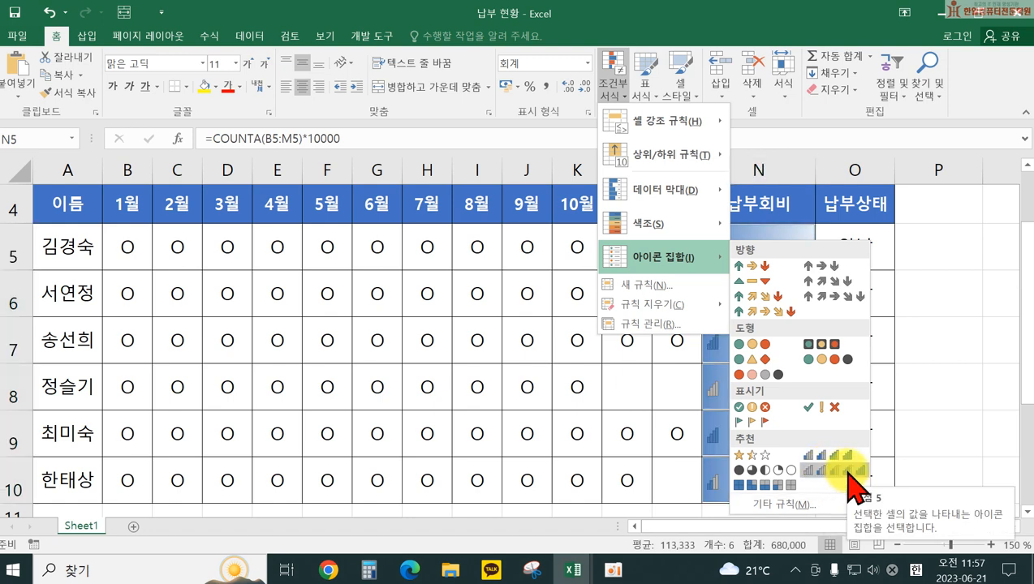
left_click(807, 477)
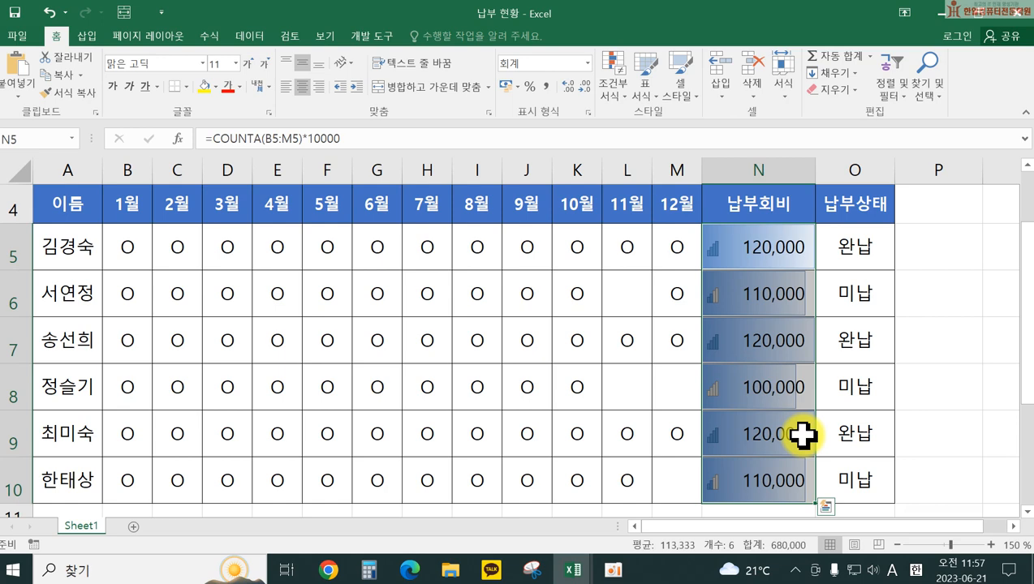
- Highlight cells equal to "미납" in the 납부상태 range O5:O10 with the 연한 빨강 채우기 format
left_click(862, 253)
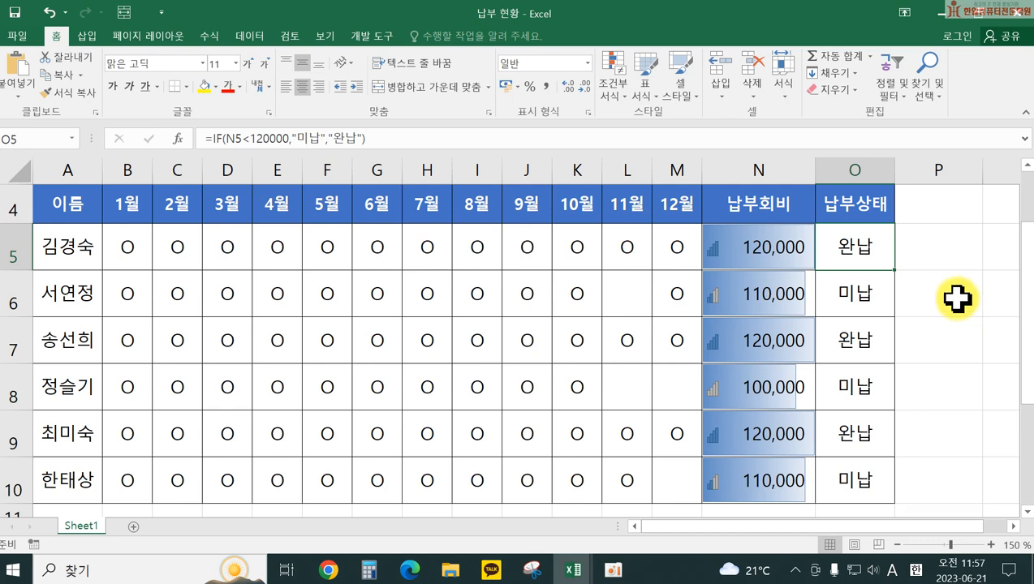
left_click_drag(878, 248, 867, 478)
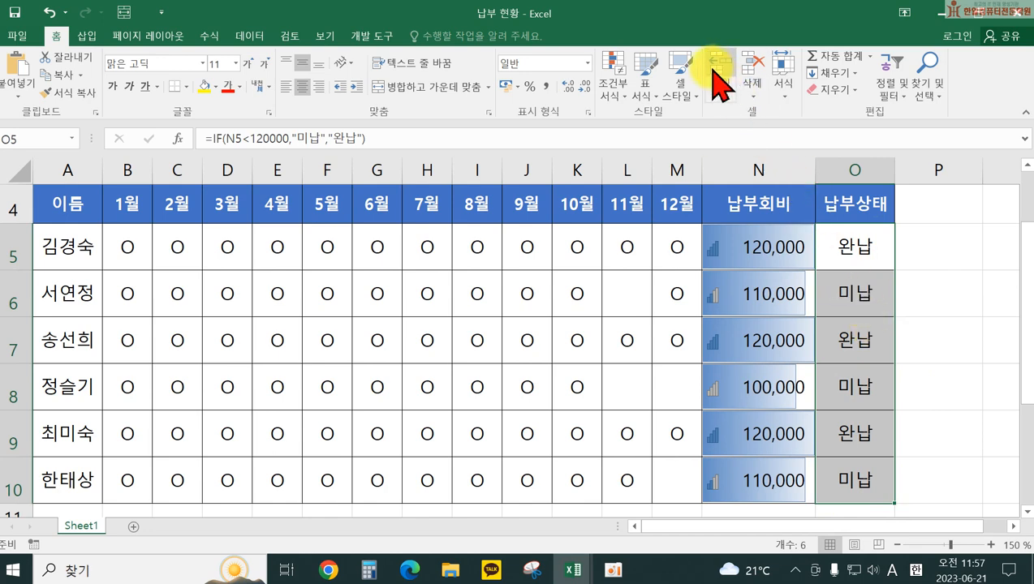
left_click(617, 77)
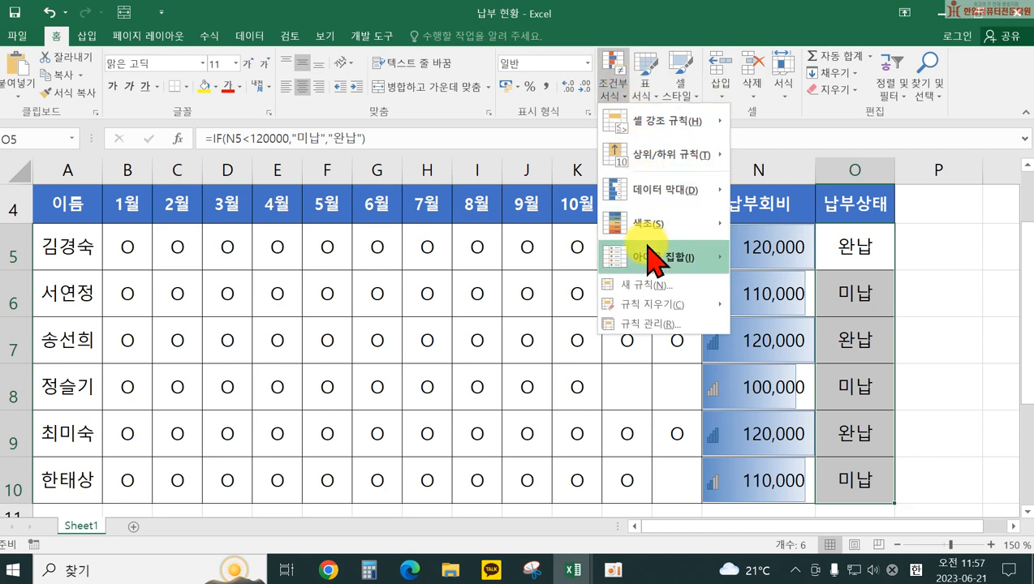
mouse_move(679, 126)
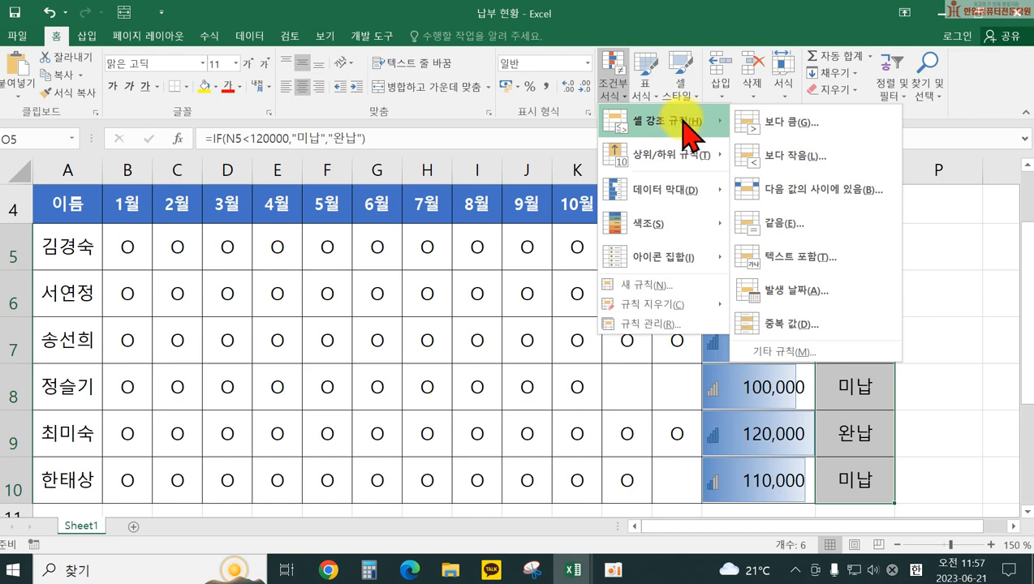
left_click(789, 228)
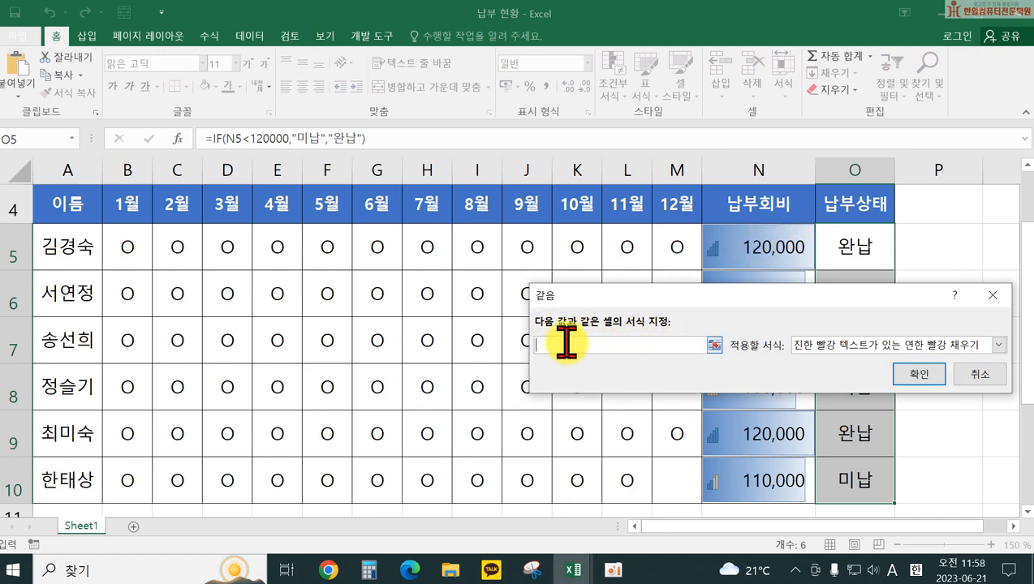
key("Hangul")
type("미납")
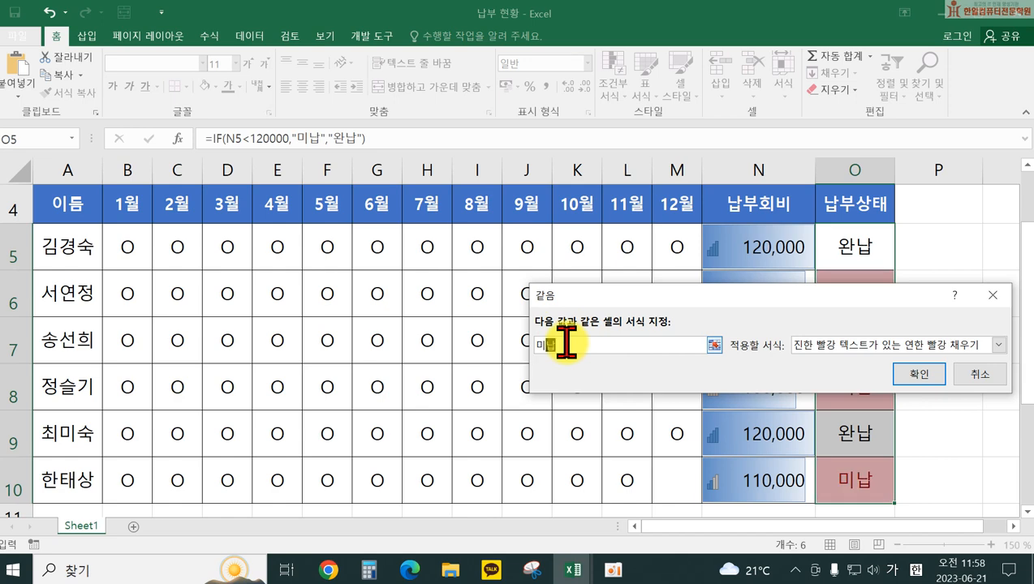
left_click(998, 345)
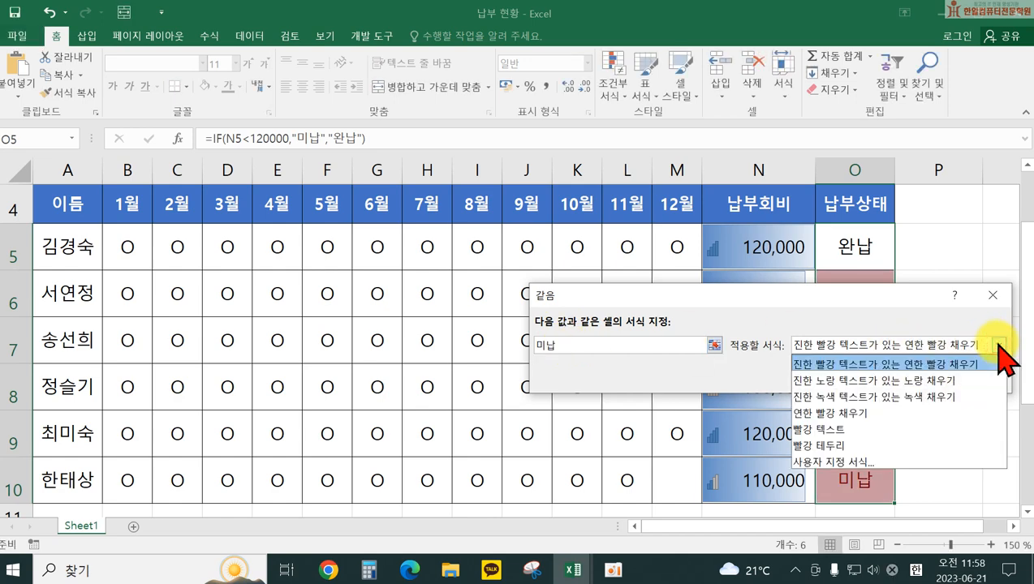
left_click(892, 414)
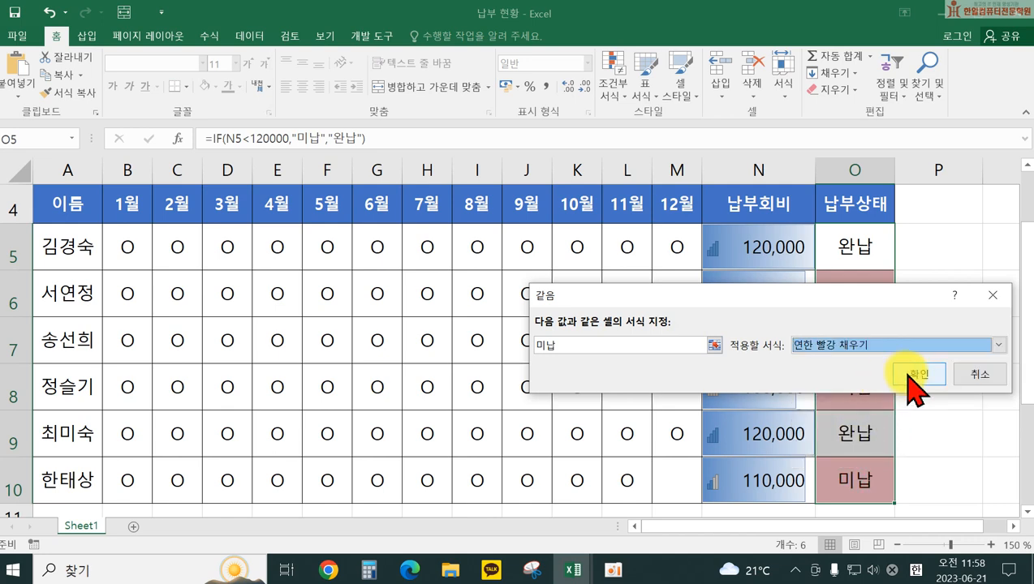
left_click(907, 373)
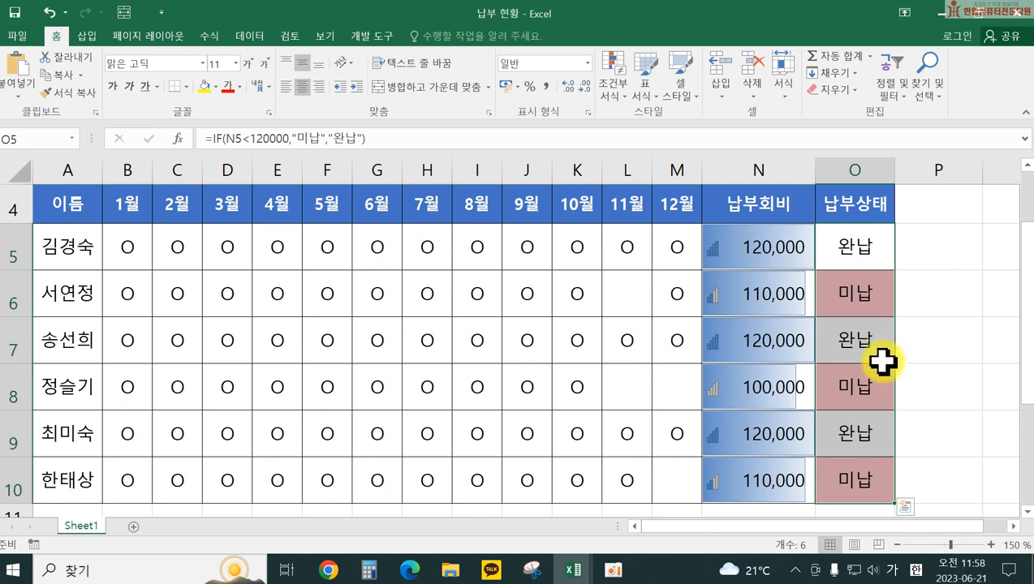
- Test the status highlighting by filling the O mark from K6 into L6 and clearing L6 again, twice
left_click(771, 295)
left_click(627, 300)
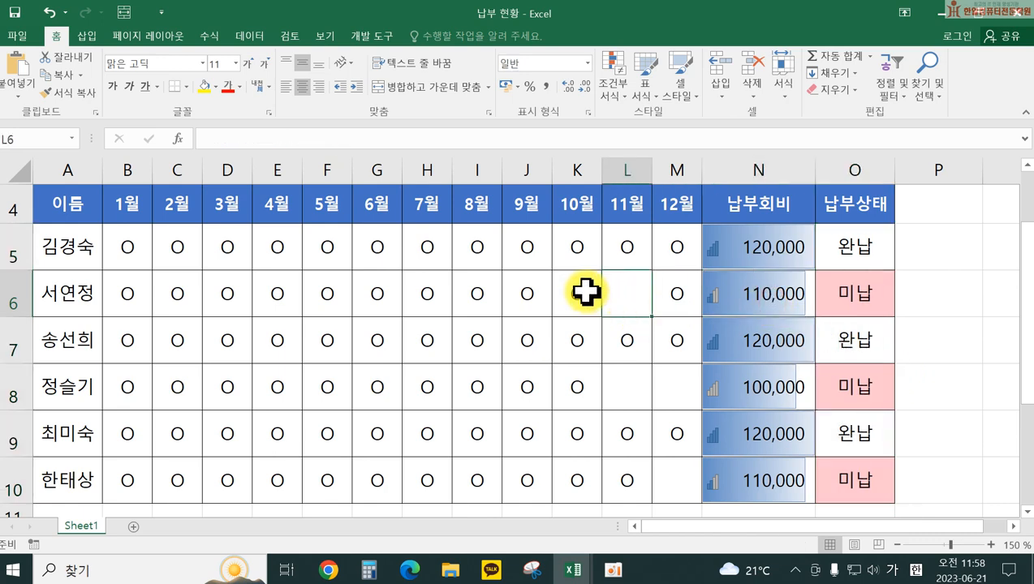
left_click(591, 293)
left_click_drag(600, 317, 634, 309)
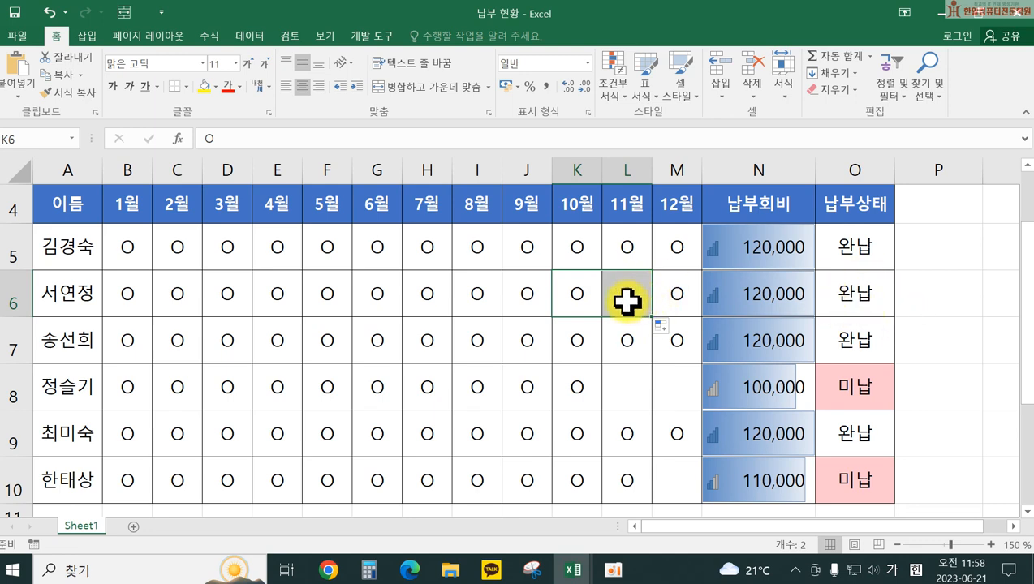
left_click(627, 302)
key("Delete")
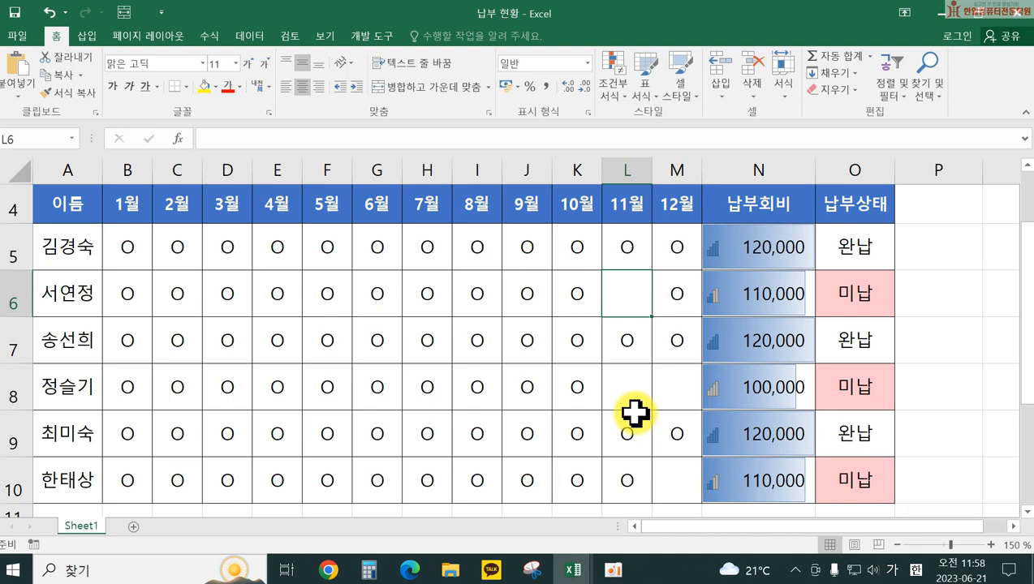
left_click(568, 303)
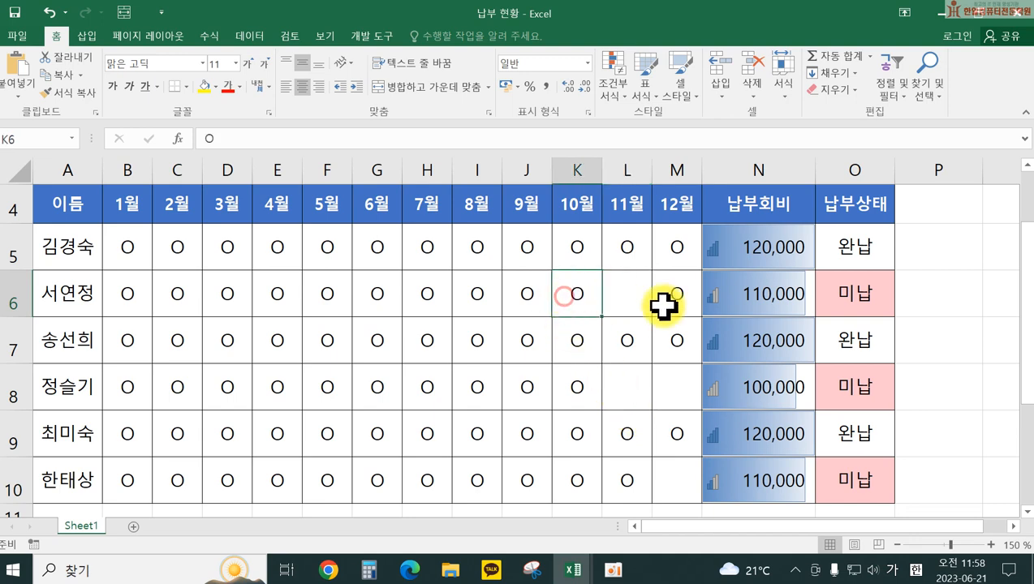
left_click_drag(602, 317, 637, 316)
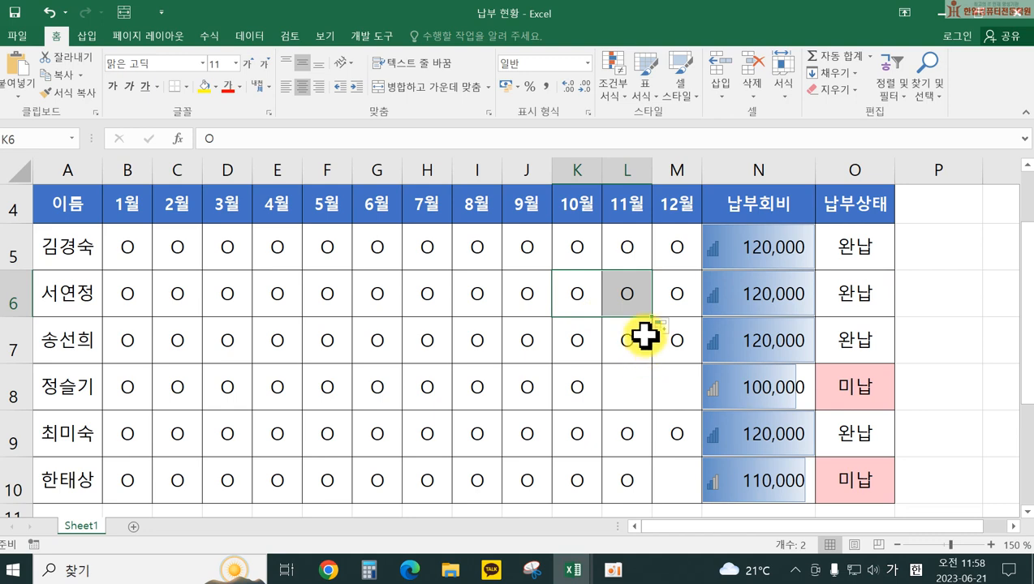
left_click(624, 296)
key("Delete")
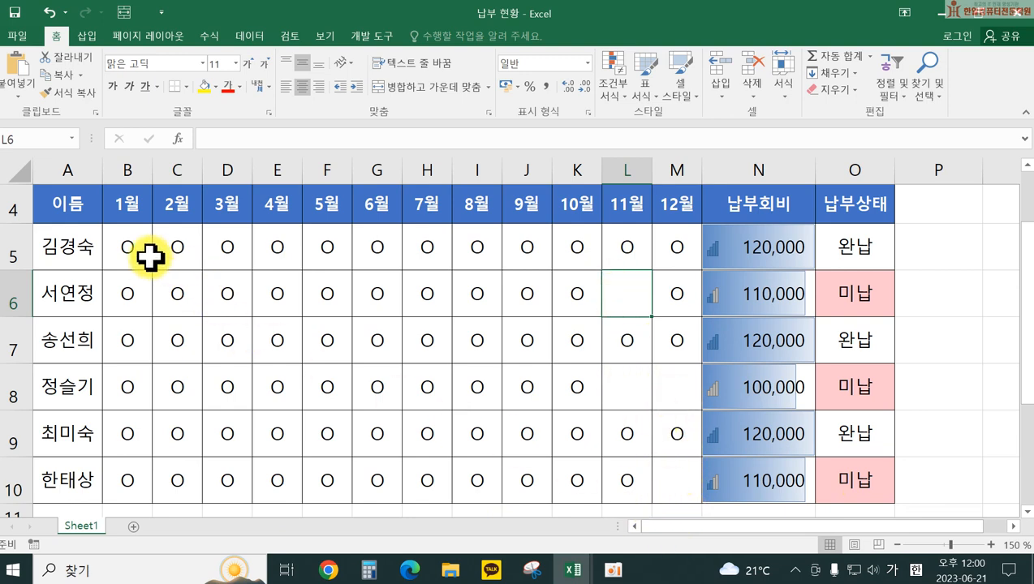
- Create a new conditional formatting rule for B5:M10 that formats only cells containing 빈 셀 (blanks)
left_click_drag(132, 240, 657, 489)
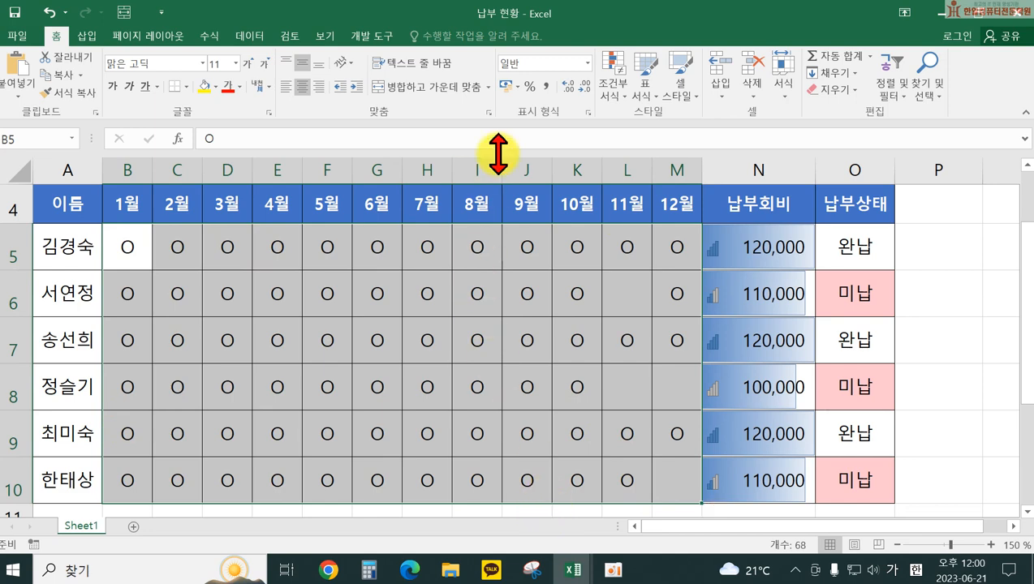
left_click(605, 78)
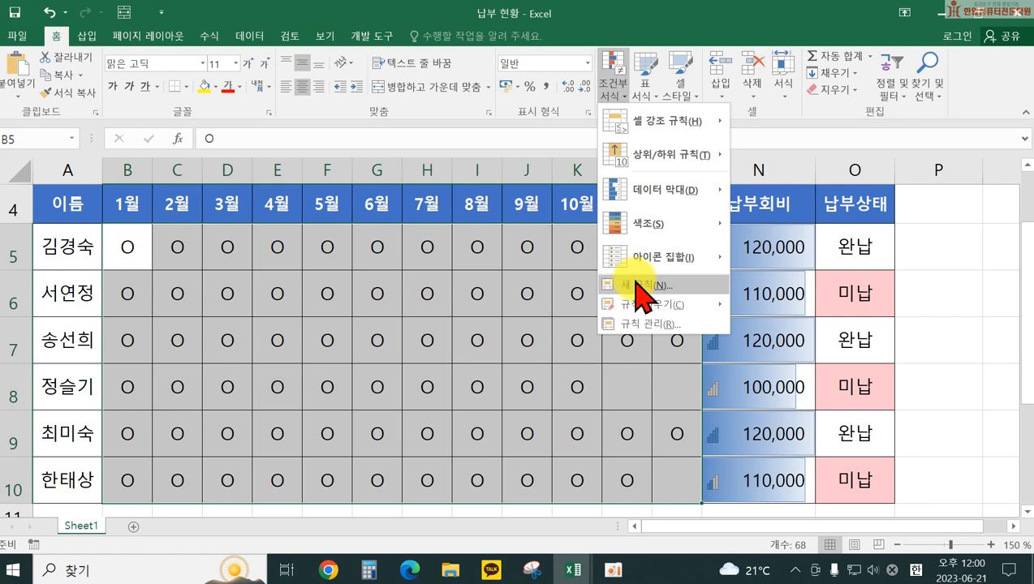
left_click(643, 286)
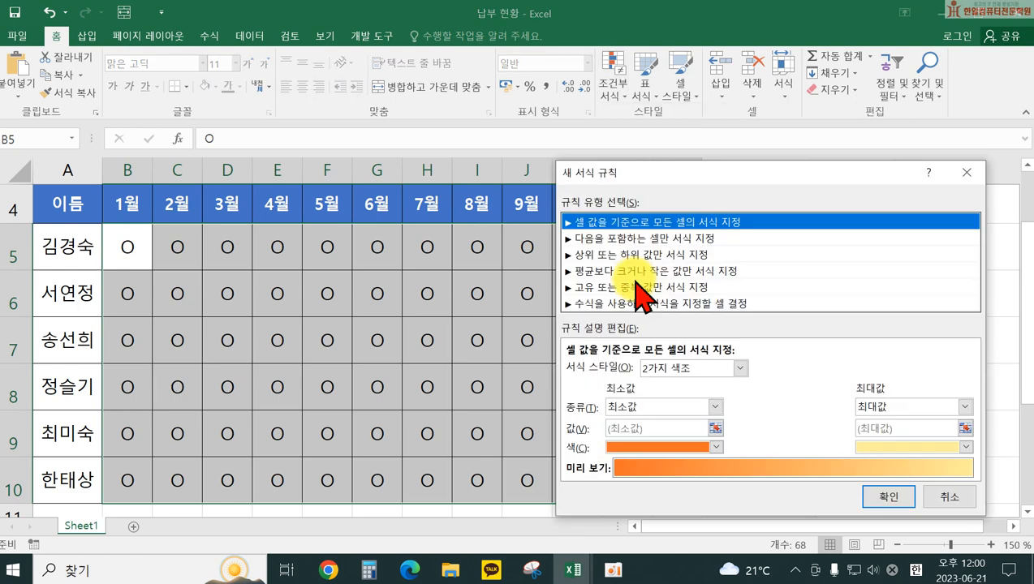
left_click(623, 239)
left_click(643, 368)
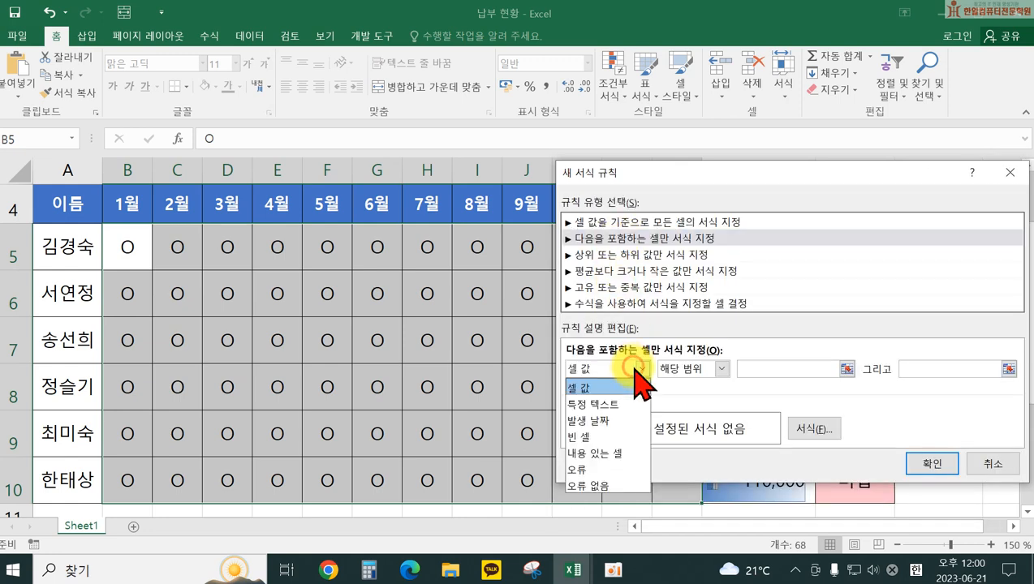
left_click(613, 436)
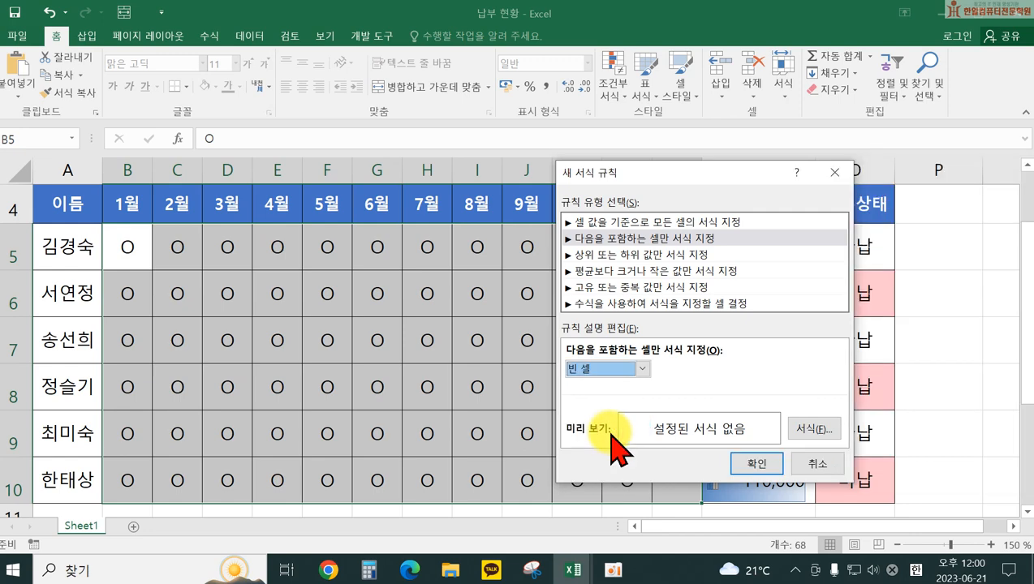
- Give the blank-cell rule an orange background fill and apply it to the monthly payment cells
left_click(819, 429)
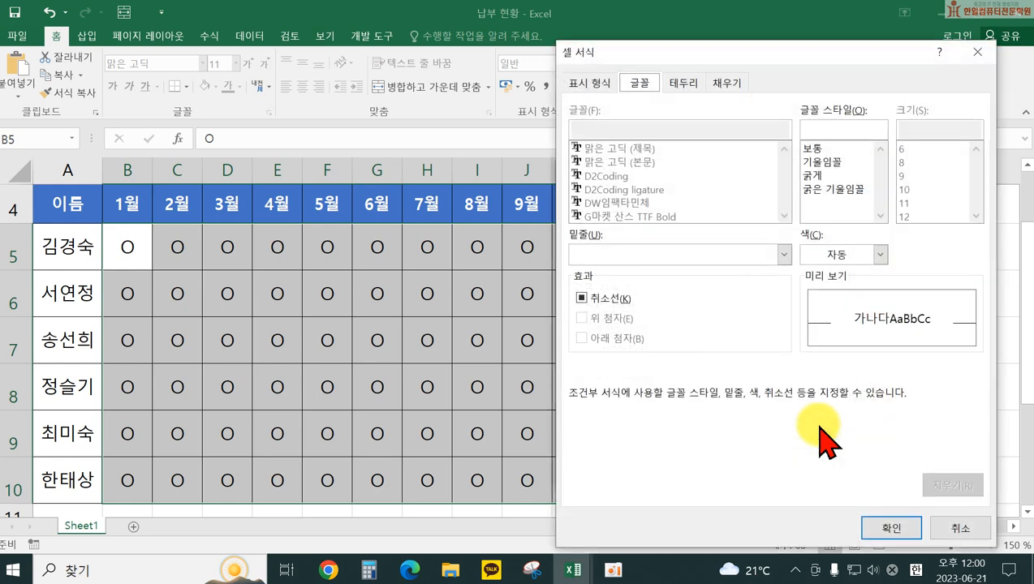
left_click(731, 83)
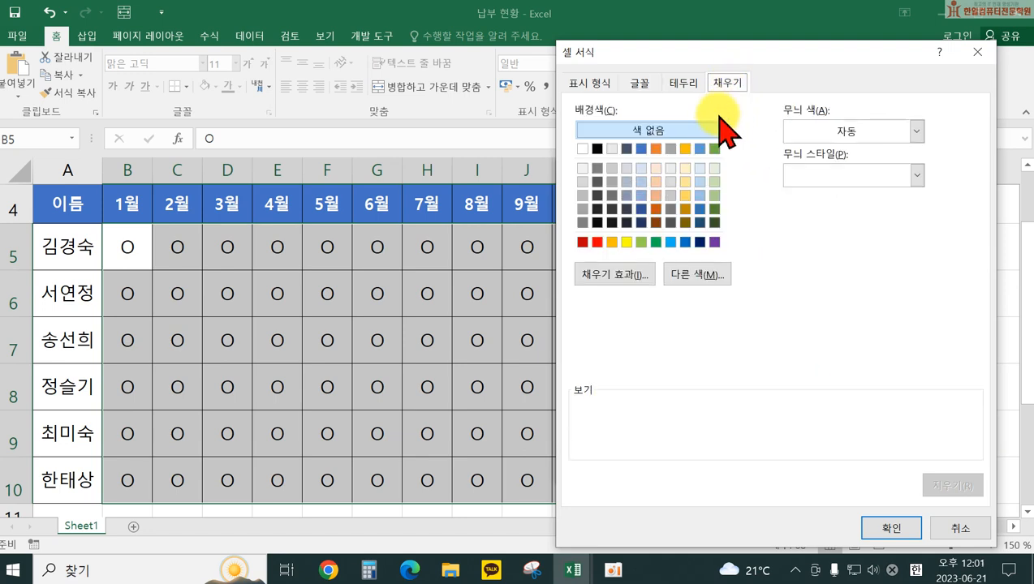
left_click(612, 242)
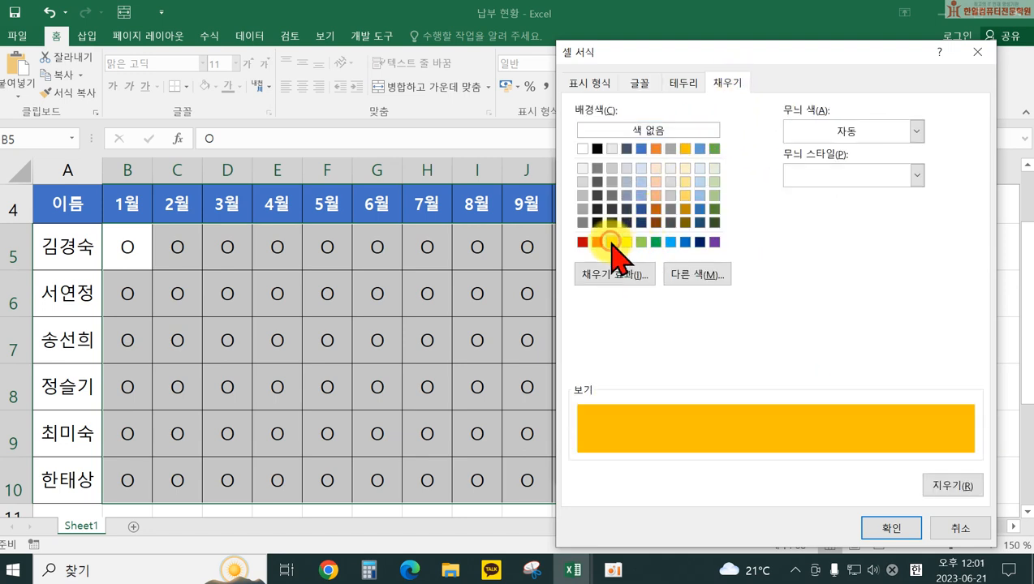
left_click(911, 524)
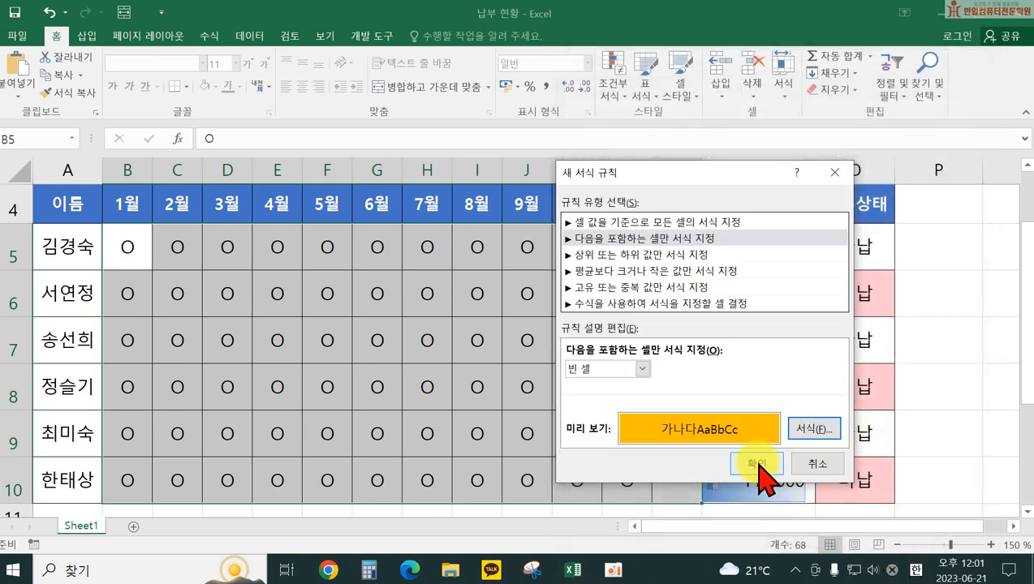
left_click(746, 528)
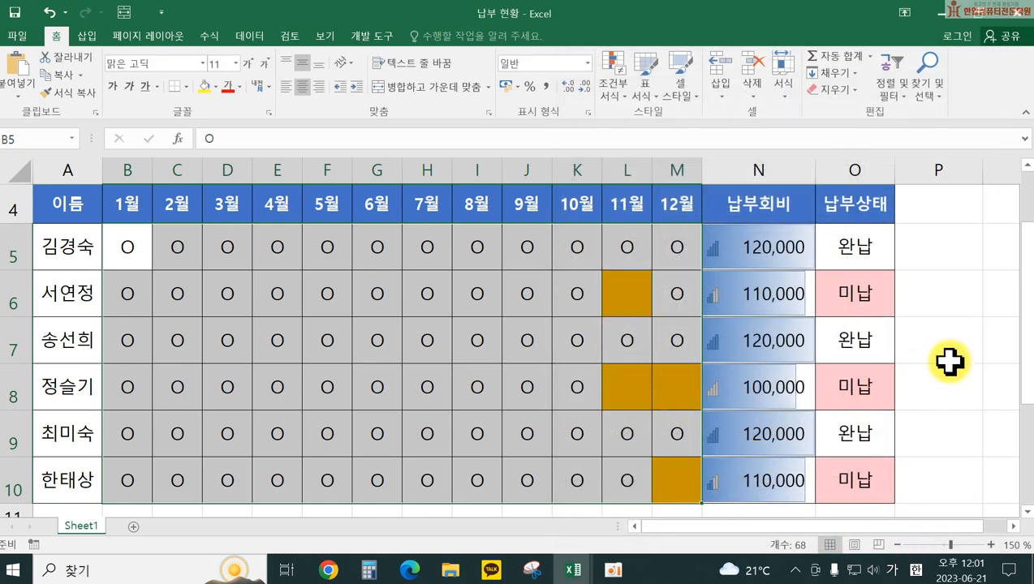
left_click(998, 373)
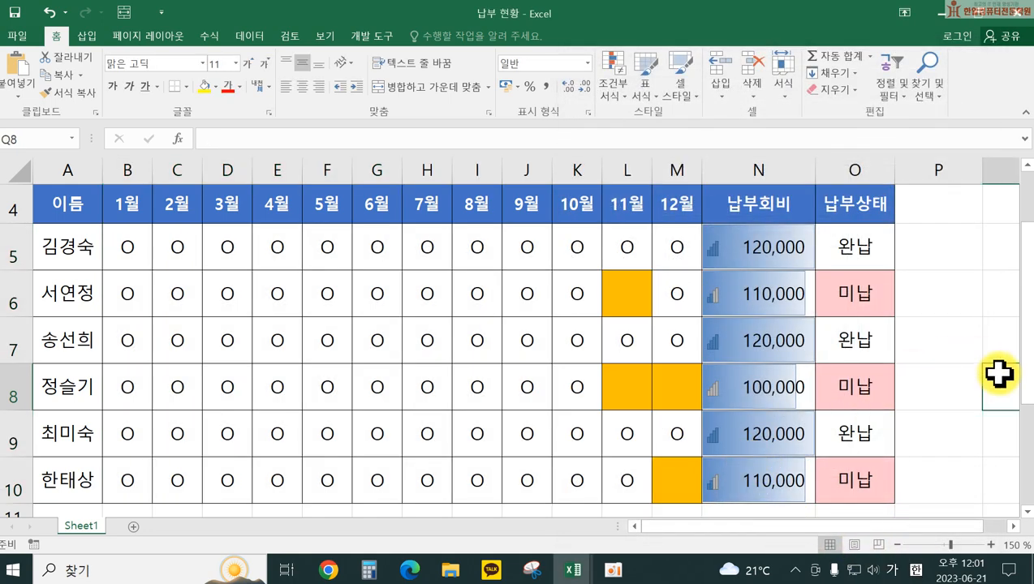
- Fill the O mark from K6 into L6 to record the 11월 payment in row 6
left_click(589, 295)
left_click_drag(603, 319, 649, 323)
left_click(645, 311)
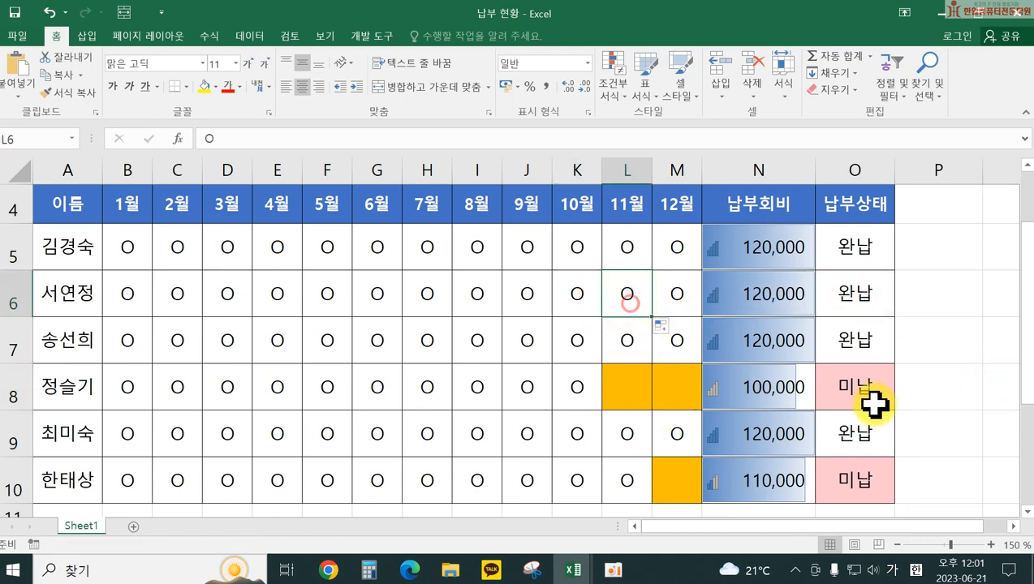
- Test the blank-cell highlighting in L6 by clearing the cell, entering 0 and clearing it again
key("Delete")
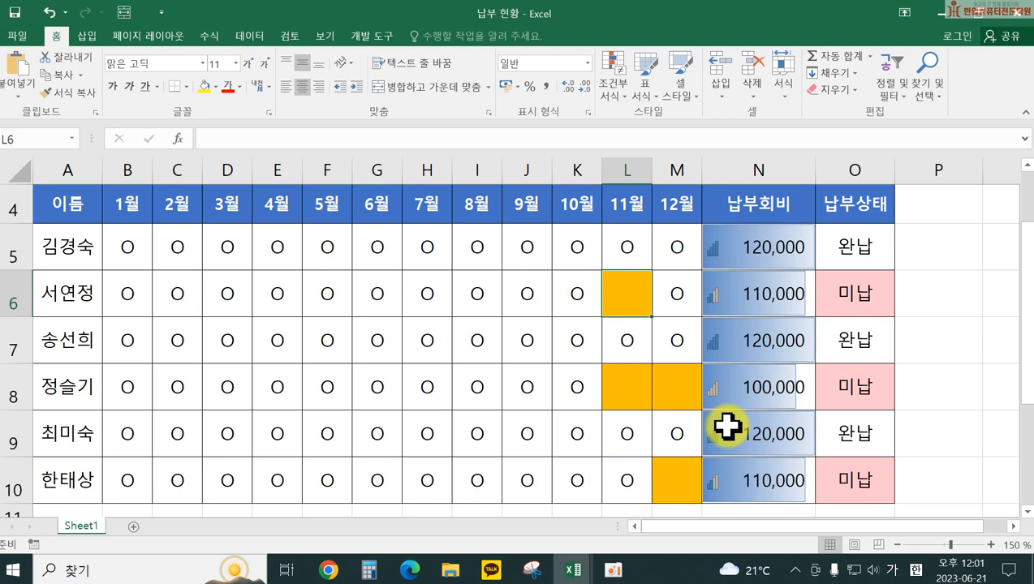
type("O")
key("Return")
left_click(635, 291)
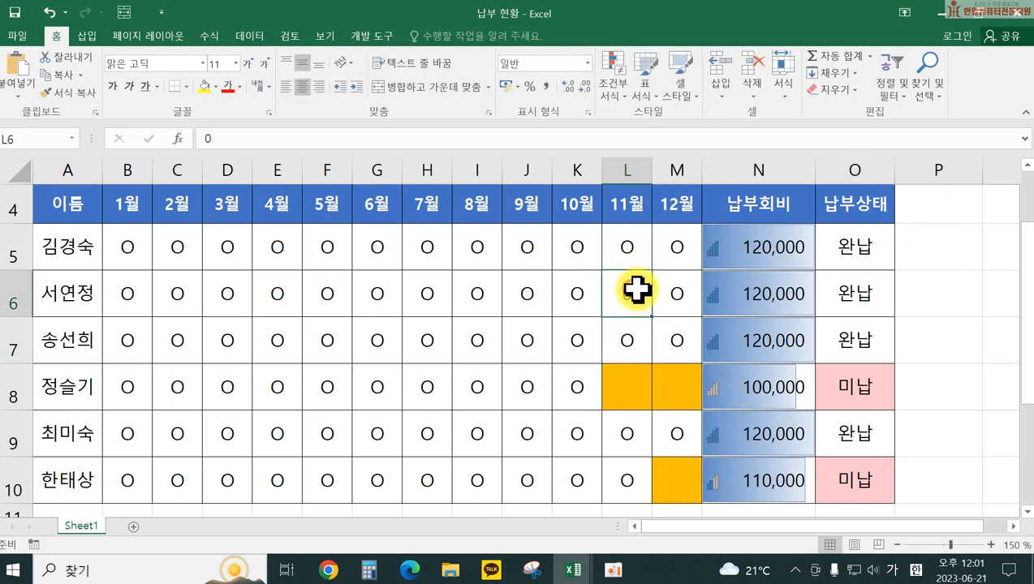
double_click(636, 291)
key("BackSpace")
left_click(578, 369)
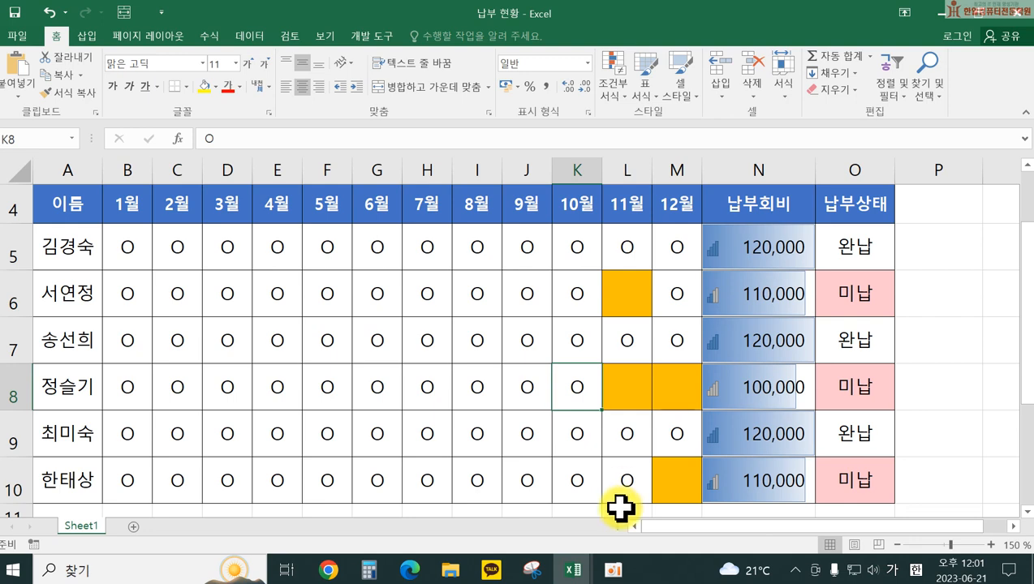
- Fill the O mark from K6 into L6 and clear L6 again to test the orange highlighting
left_click(626, 289)
left_click(582, 294)
left_click_drag(603, 316, 646, 334)
left_click(626, 293)
key("Delete")
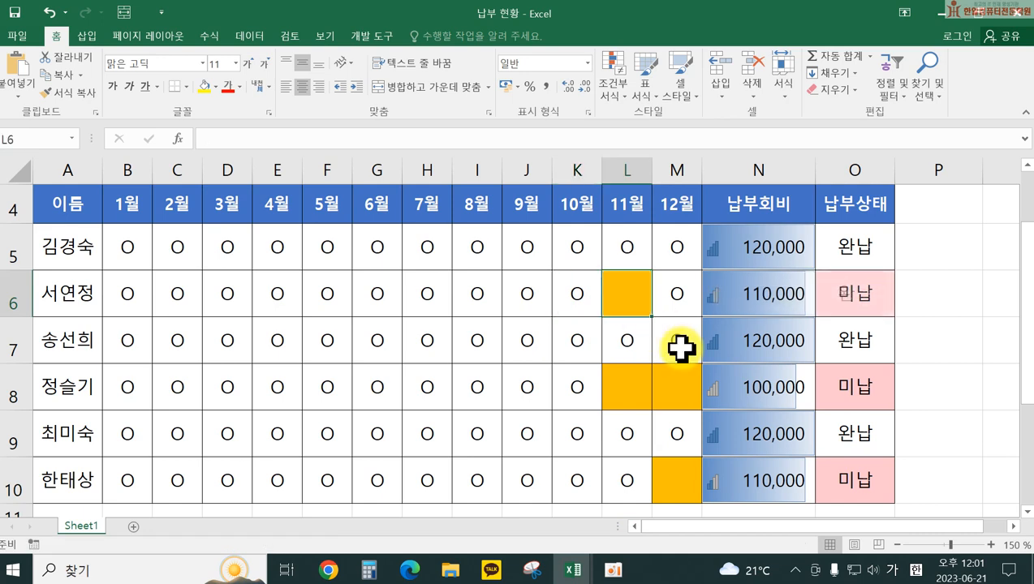
- Enter 0 in the 11월 cell L6 and delete it again to test how the rules respond
type("0")
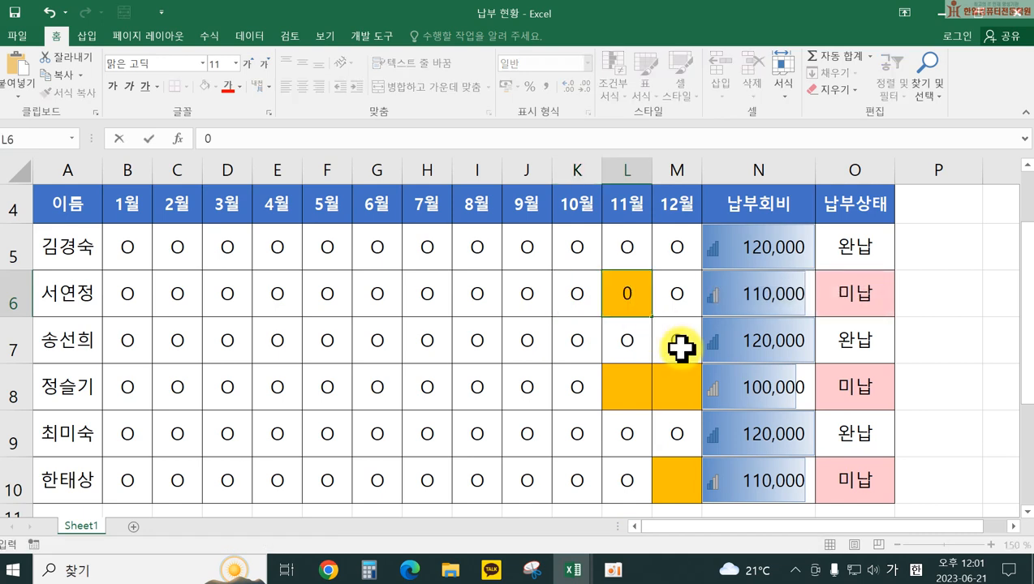
key("Return")
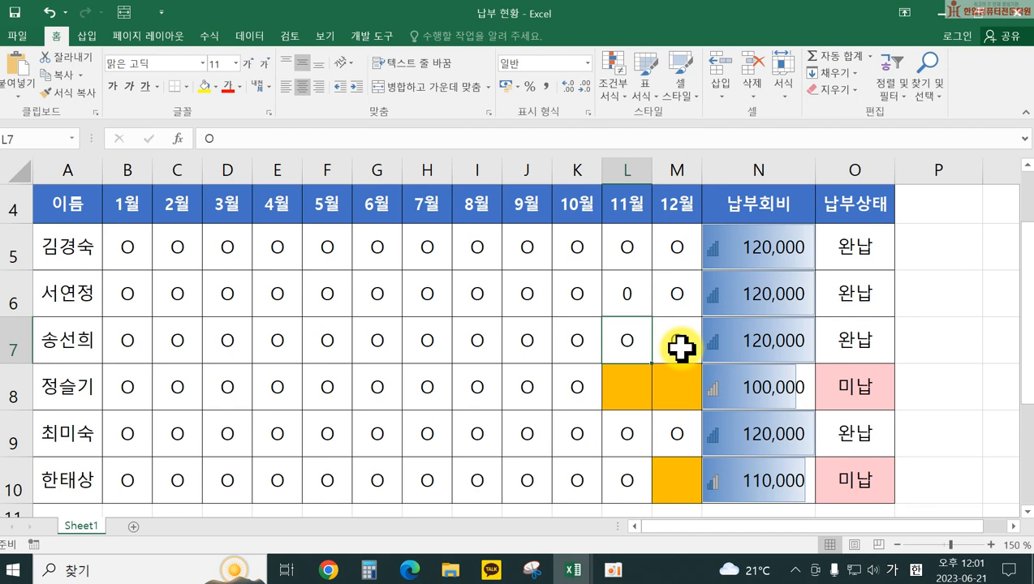
left_click(627, 294)
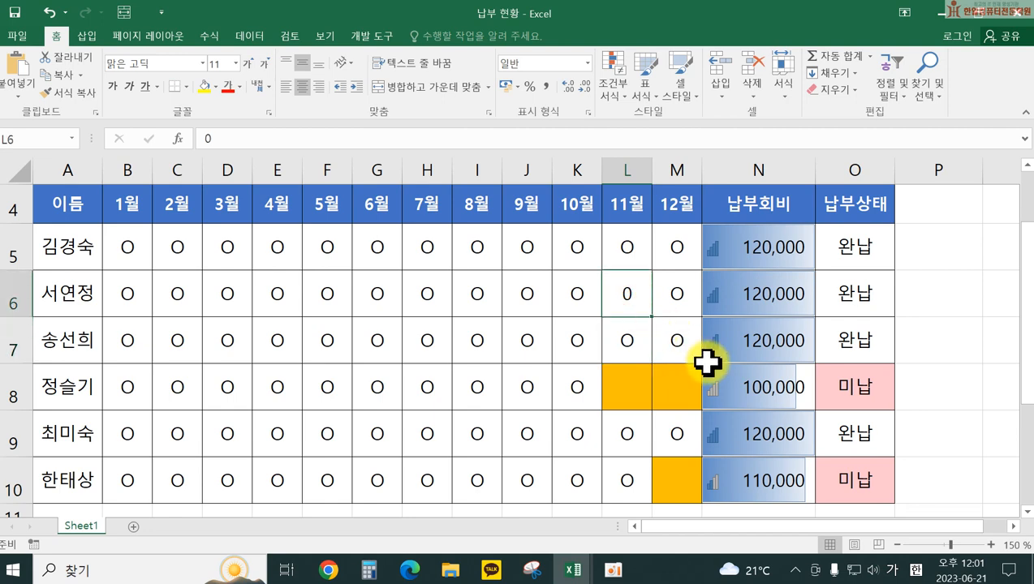
key("Delete")
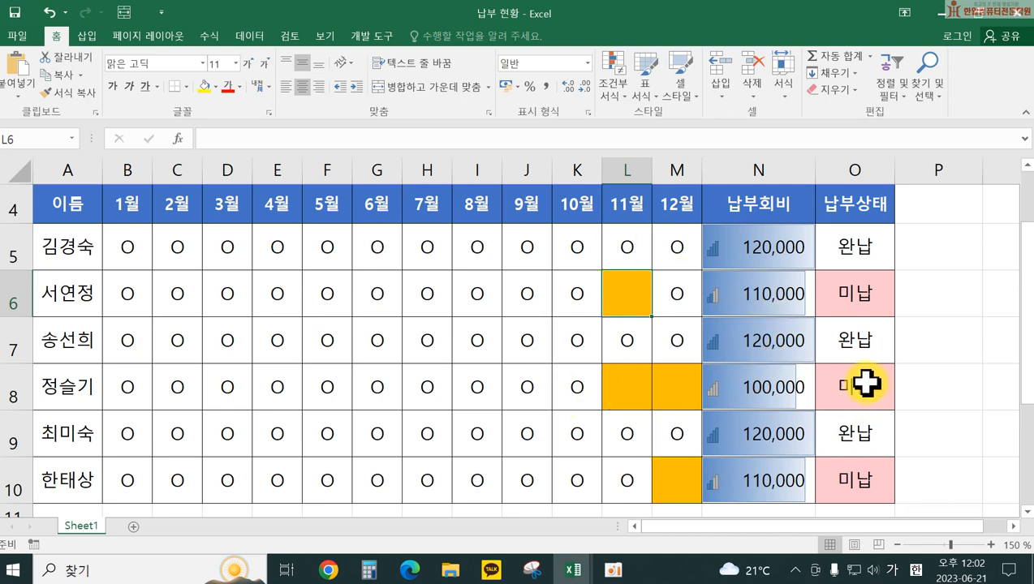
- Open the conditional formatting rules manager and show the rules for 현재 워크시트 (the whole worksheet)
scroll(862, 385, "up", 1)
scroll(865, 382, "down", 1)
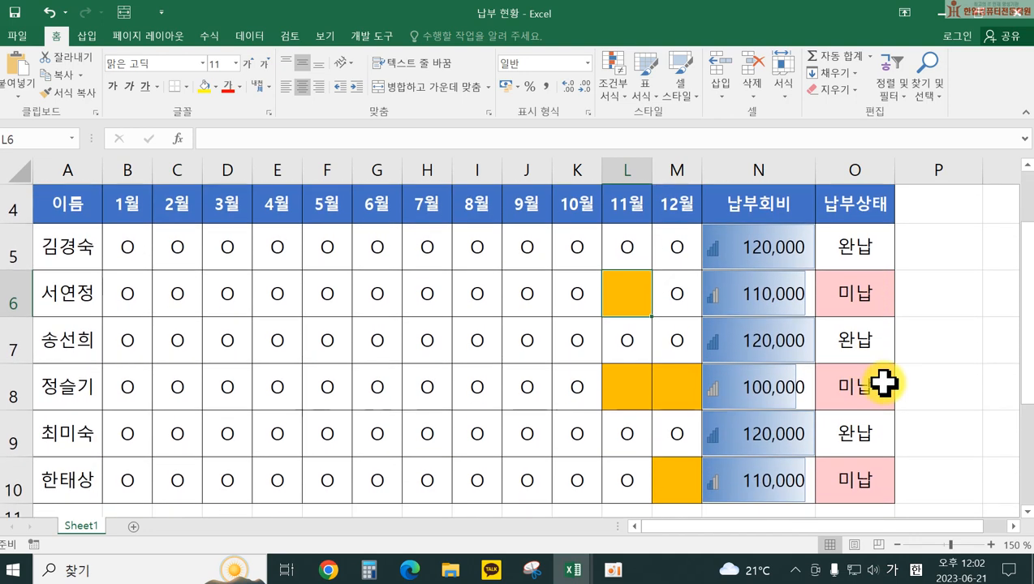
left_click(620, 103)
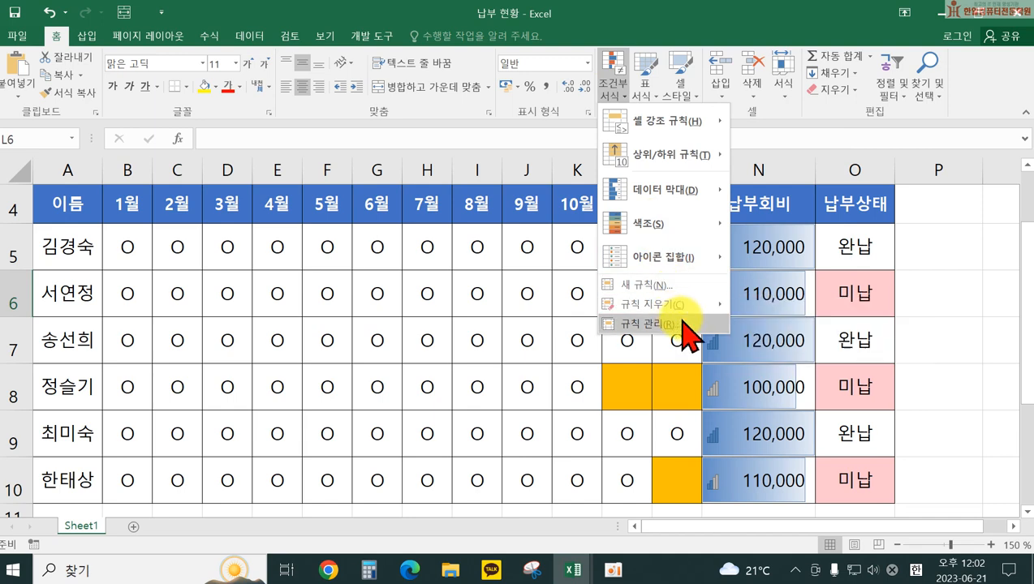
left_click(683, 325)
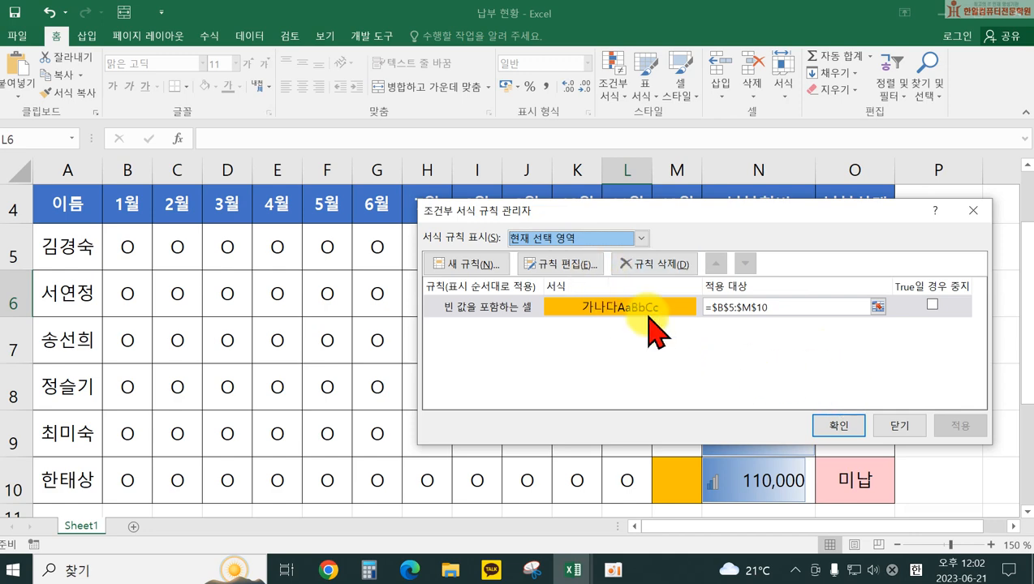
left_click_drag(760, 210, 440, 338)
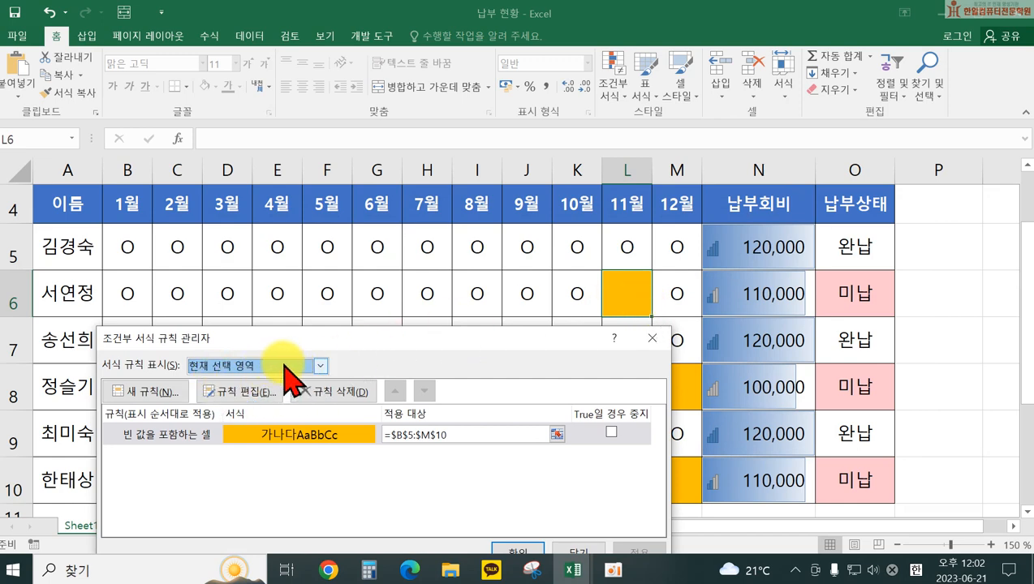
left_click_drag(331, 341, 341, 249)
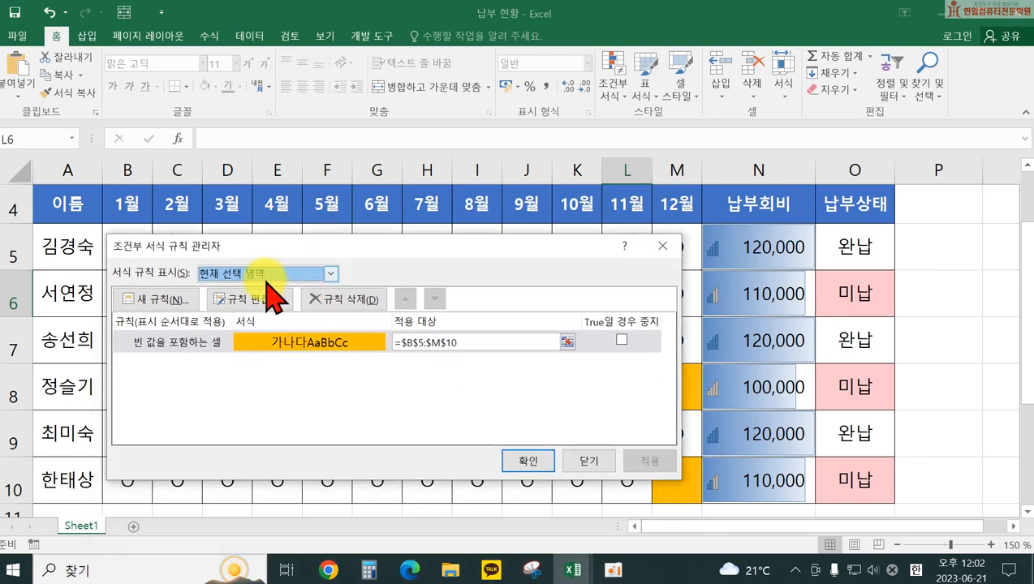
left_click(331, 273)
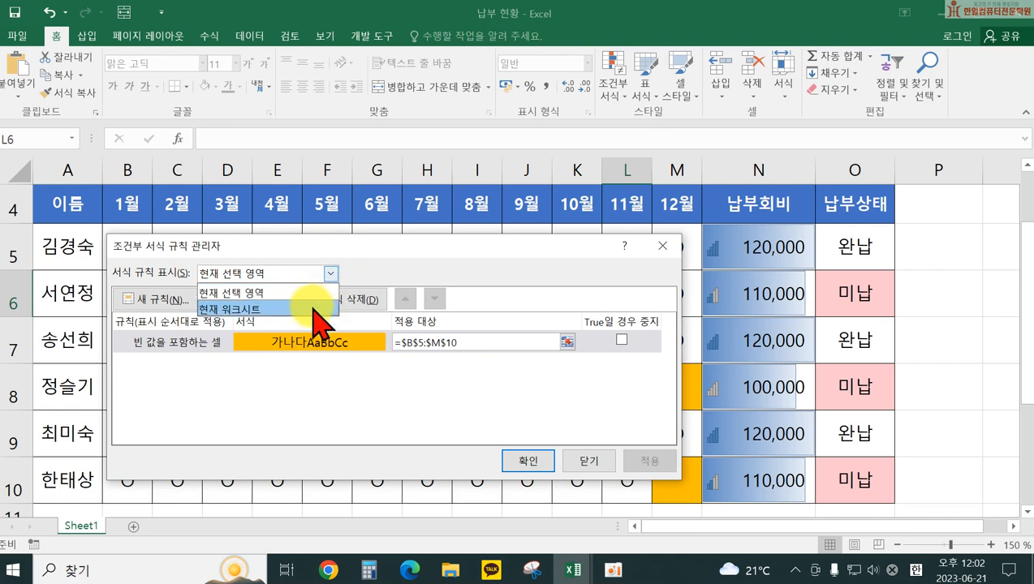
left_click(313, 309)
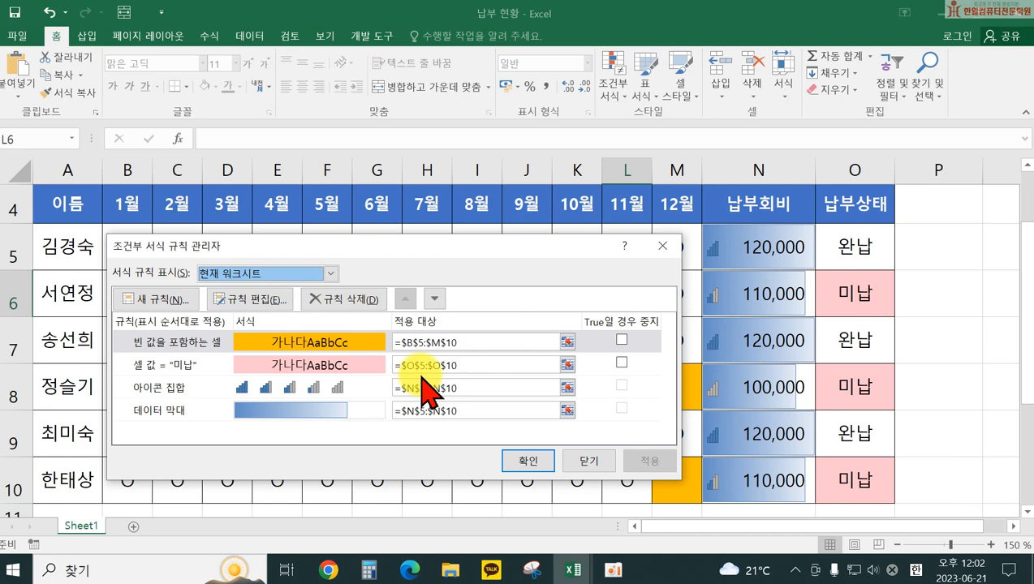
- Delete the 아이콘 집합 (icon set) rule from the 납부회비 amounts in N5:N10
left_click(141, 389)
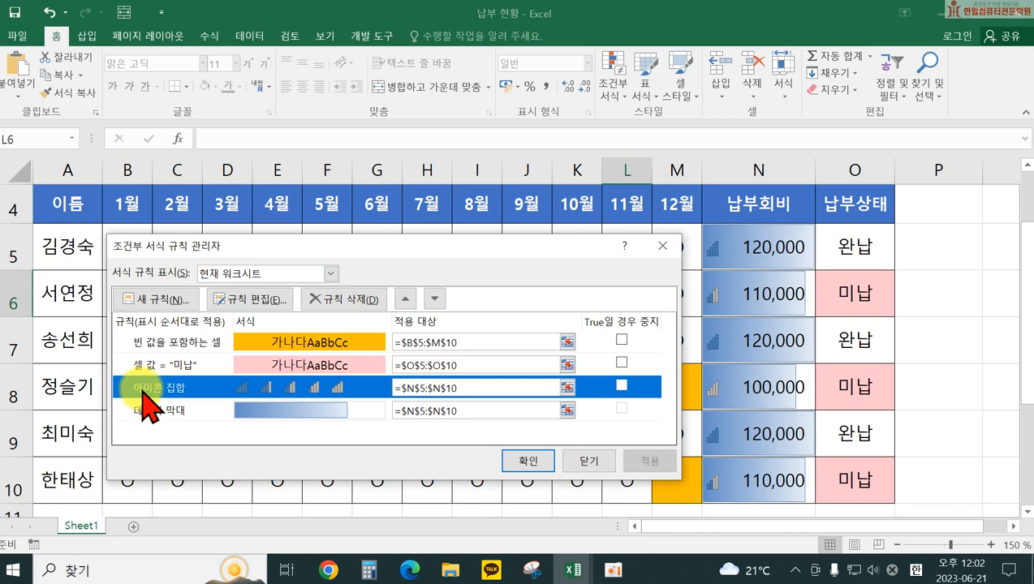
left_click(356, 302)
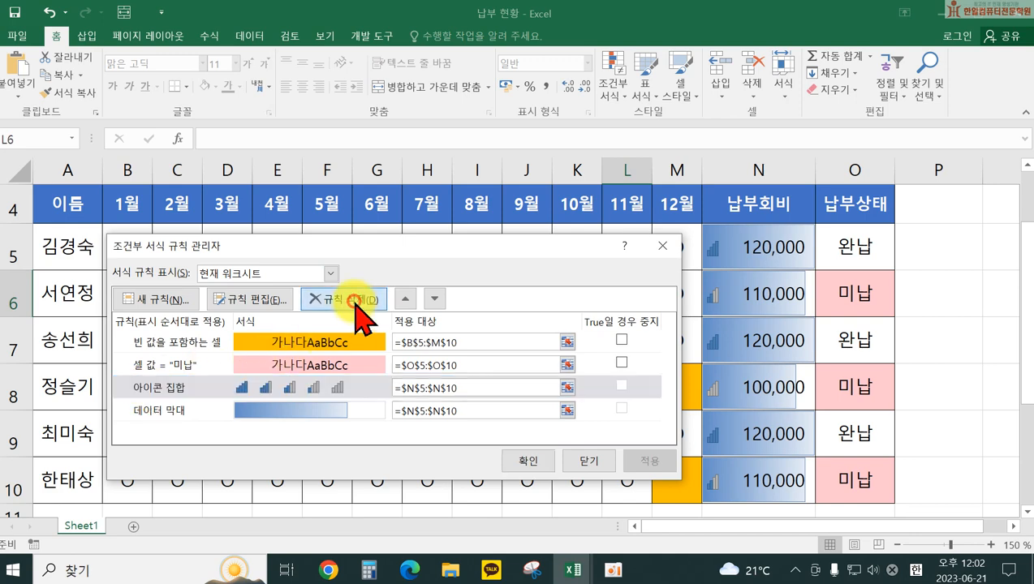
left_click(514, 460)
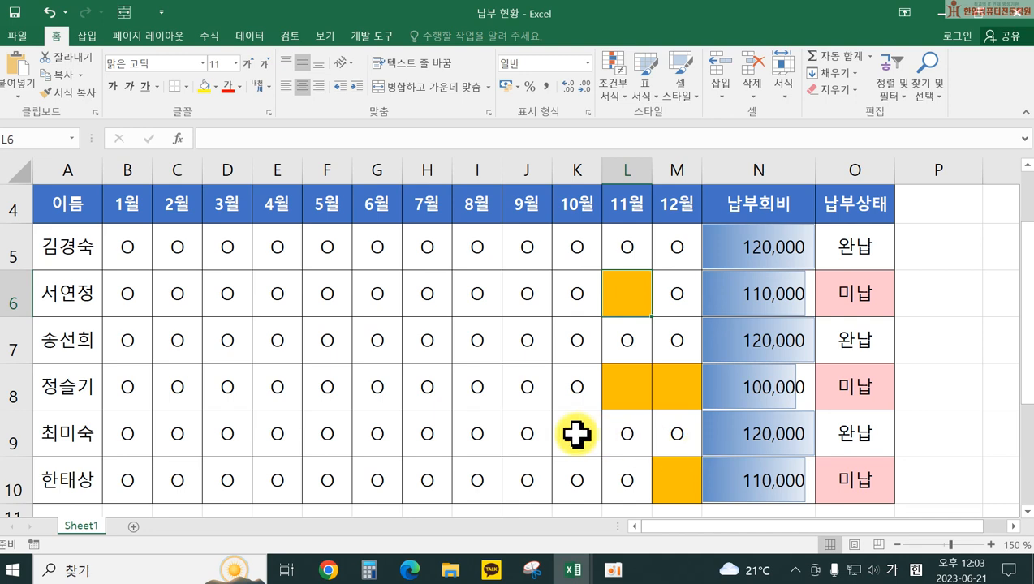
- Save a copy of the workbook as 납부 현황 in the personally named folder on the desktop
left_click(17, 37)
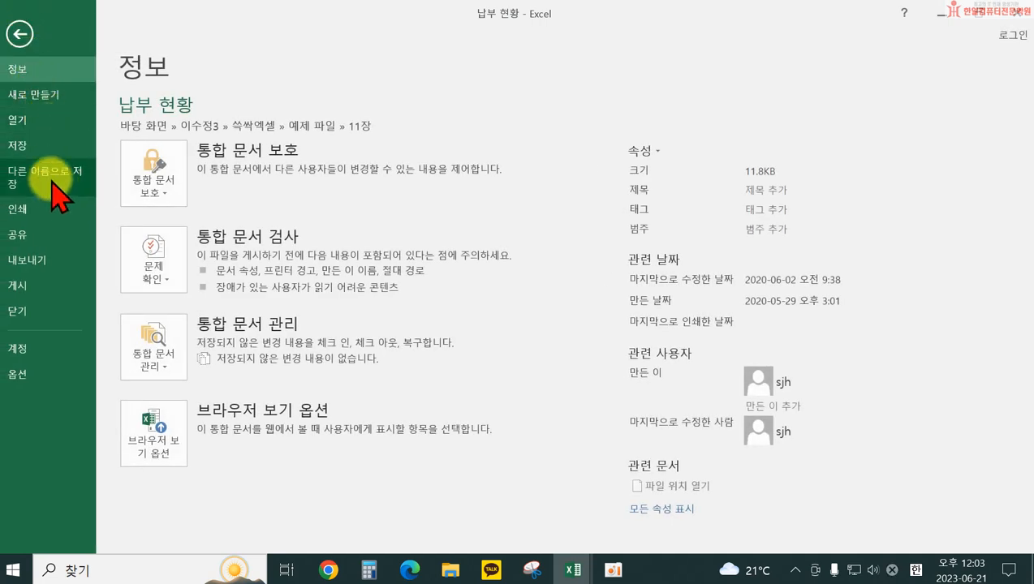
left_click(51, 180)
left_click(153, 239)
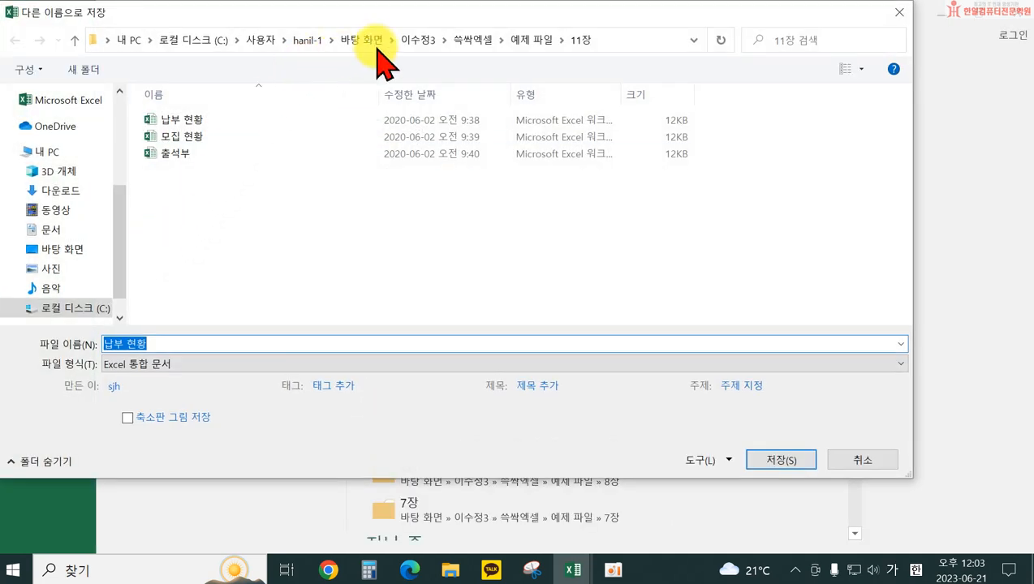
left_click(418, 40)
left_click(781, 459)
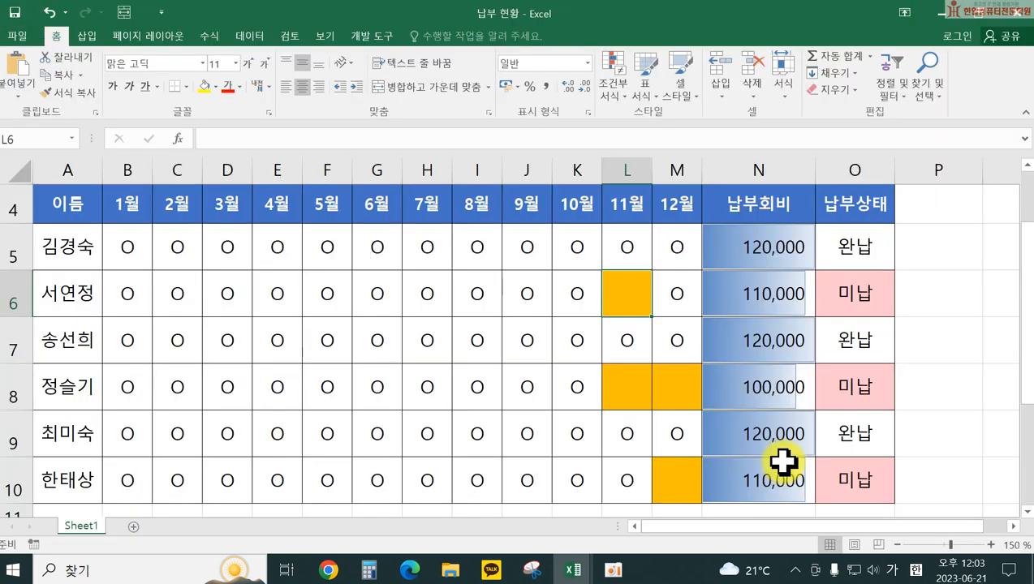
- Open the 모집 현황 workbook from the 쓱싹엑셀 > 예제 파일 > 11장 folder
left_click(15, 37)
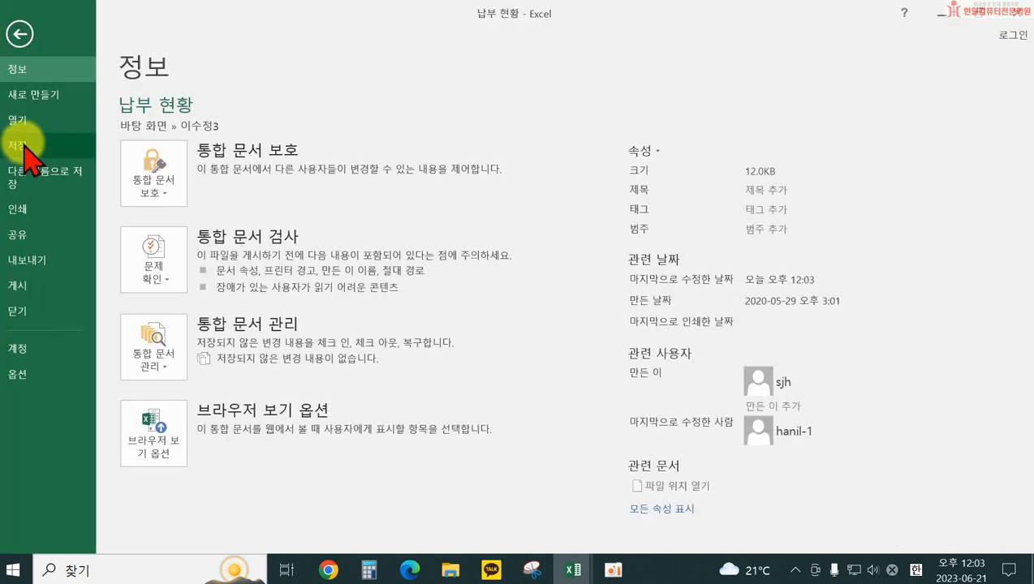
left_click(23, 122)
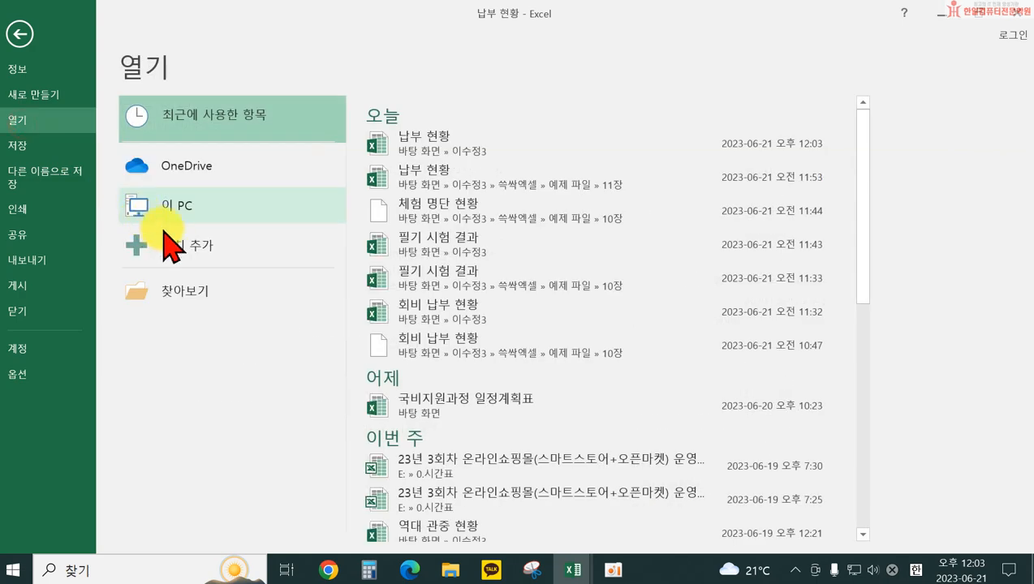
left_click(203, 289)
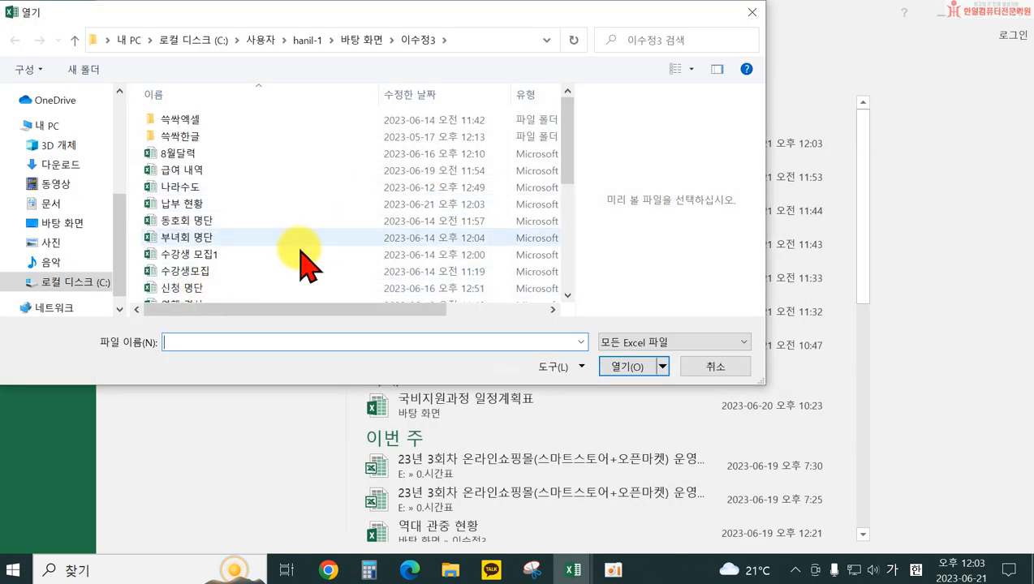
double_click(188, 119)
double_click(188, 121)
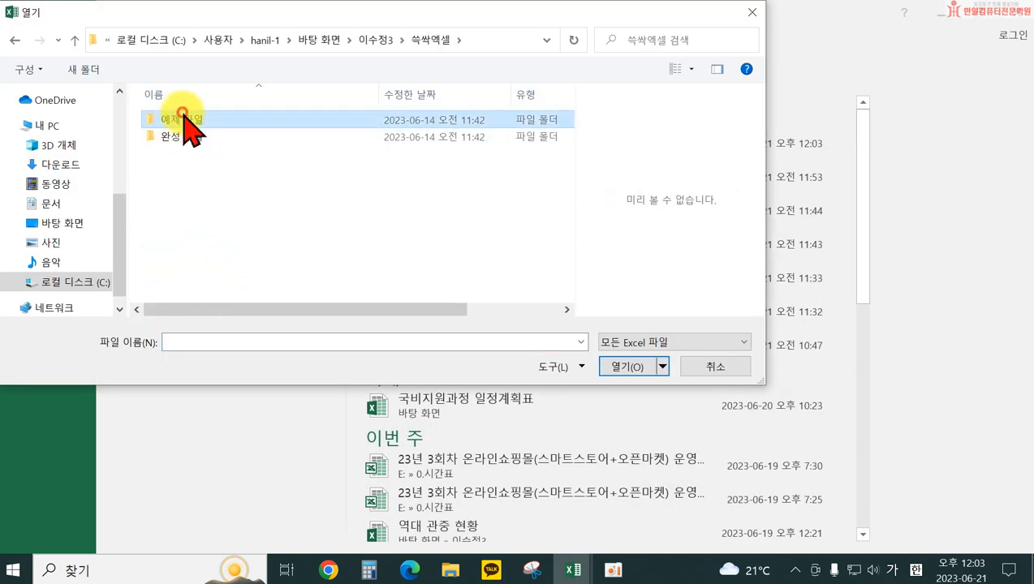
double_click(180, 234)
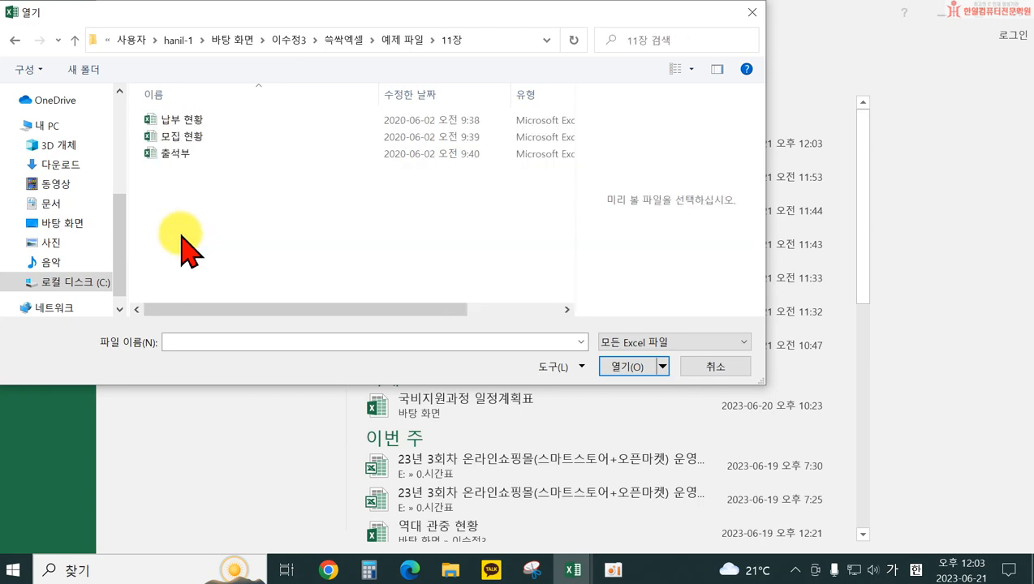
left_click(176, 138)
double_click(175, 138)
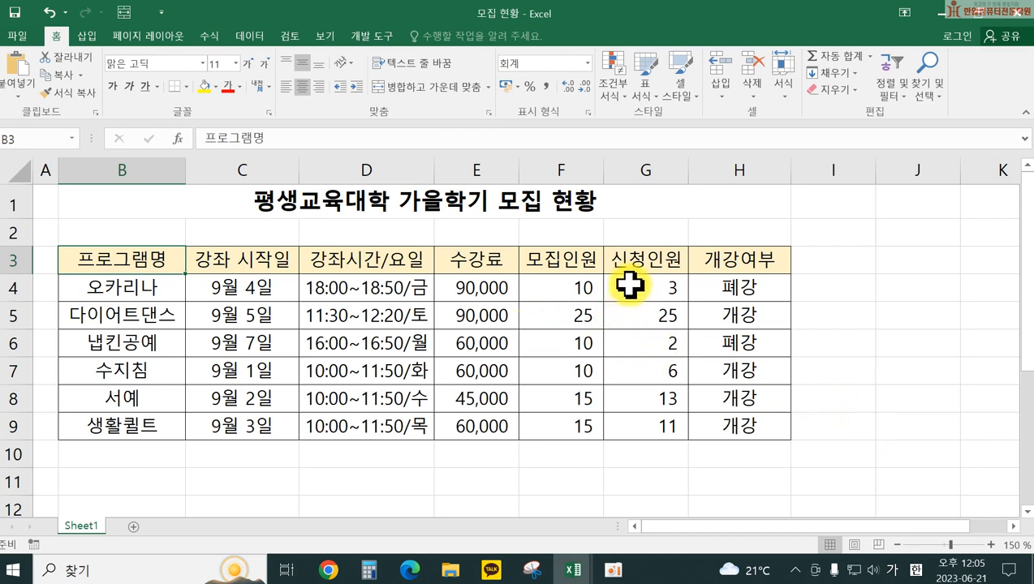
- Select the 신청인원 values in G4:G9 for conditional formatting
left_click_drag(630, 284, 630, 423)
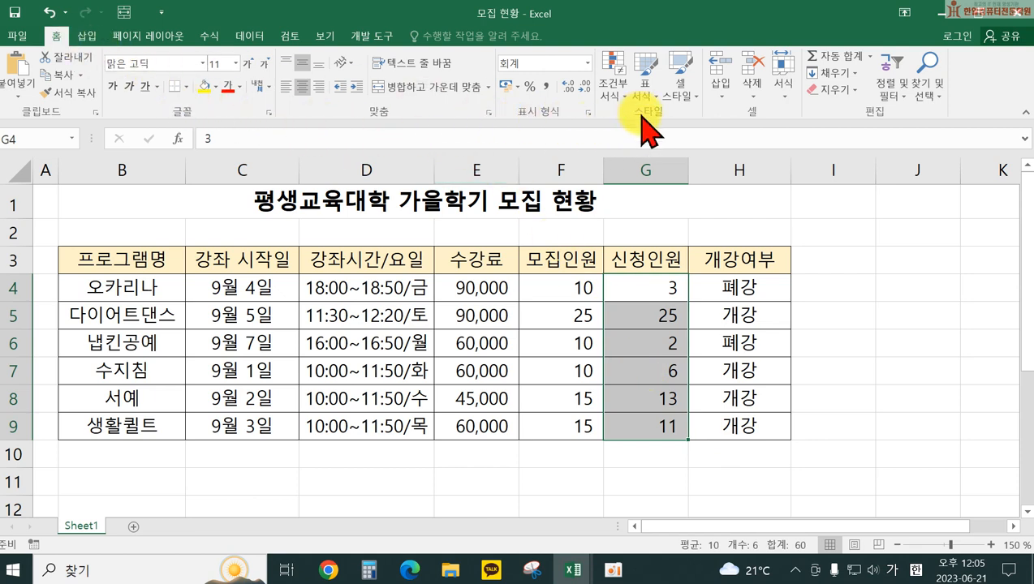
left_click(615, 84)
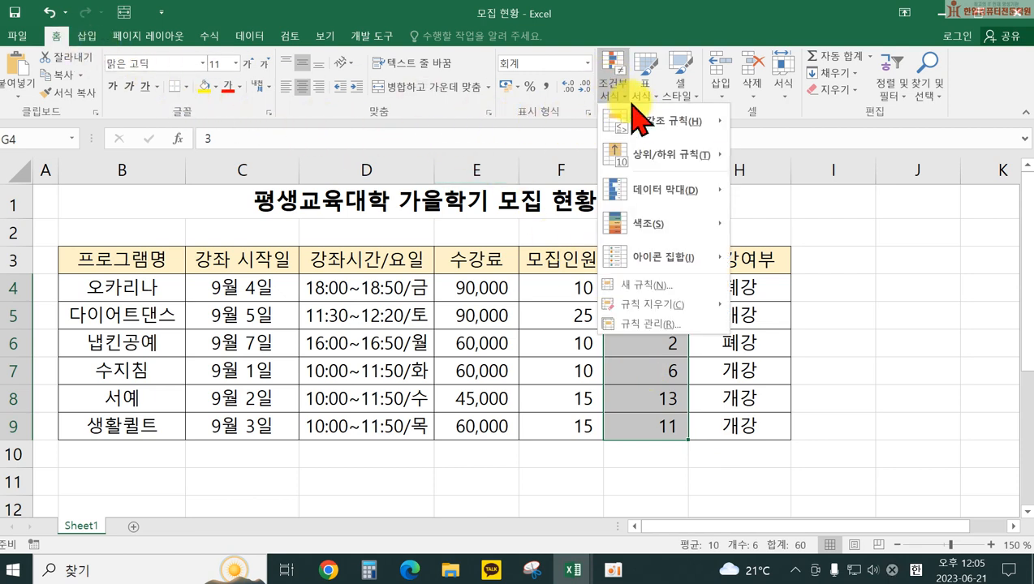
mouse_move(673, 167)
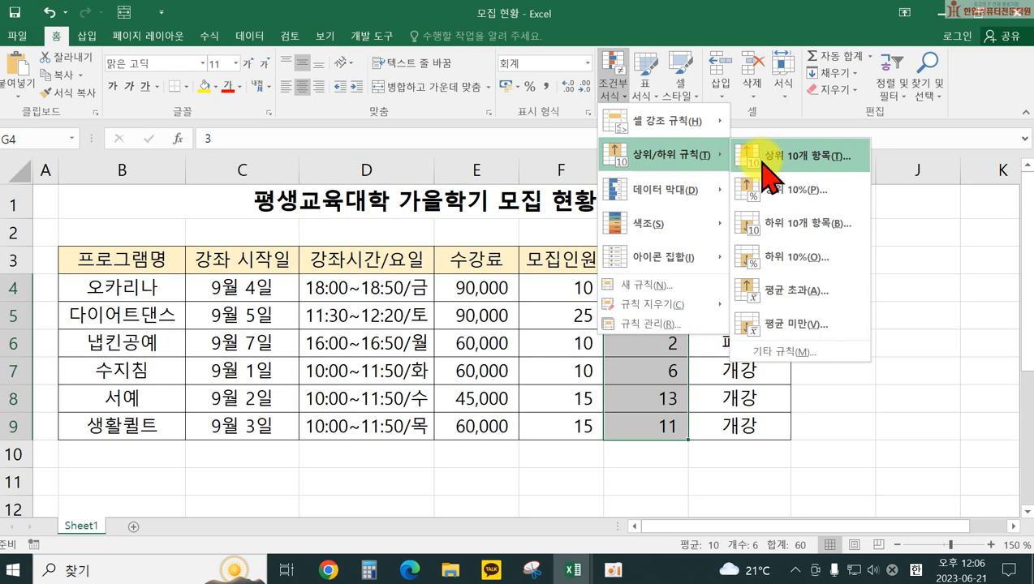
left_click(780, 190)
left_click(548, 372)
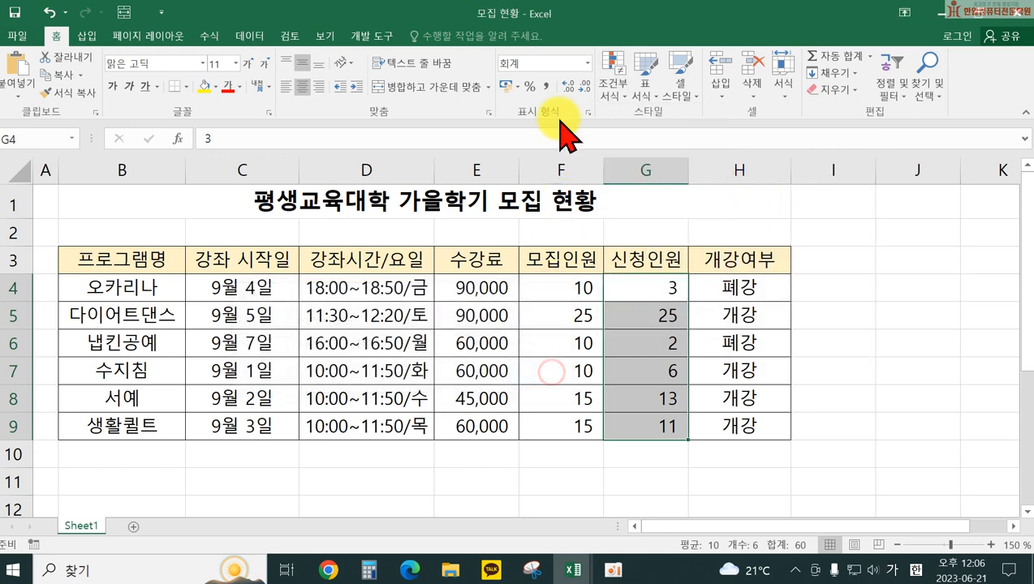
- Highlight the top 3 신청인원 values in G4:G9 with 진한 노랑 텍스트가 있는 노랑 채우기 (yellow fill with dark yellow text)
left_click(610, 81)
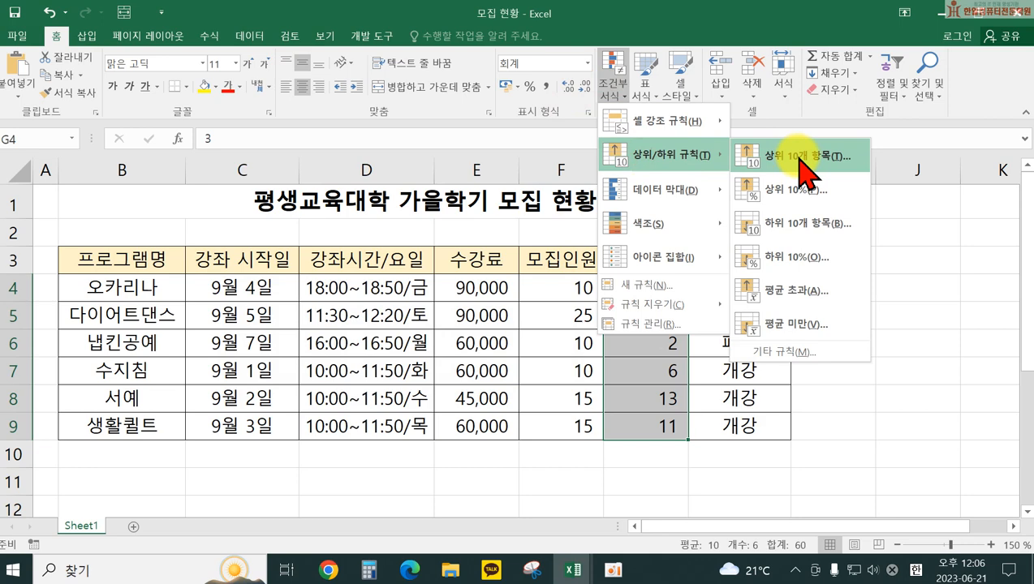
left_click(804, 157)
double_click(248, 342)
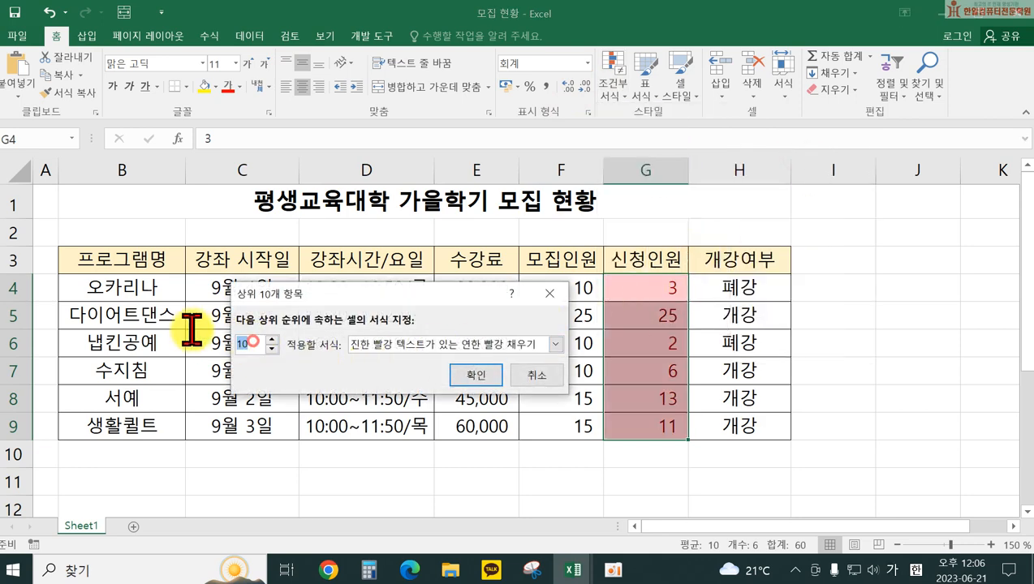
type("3")
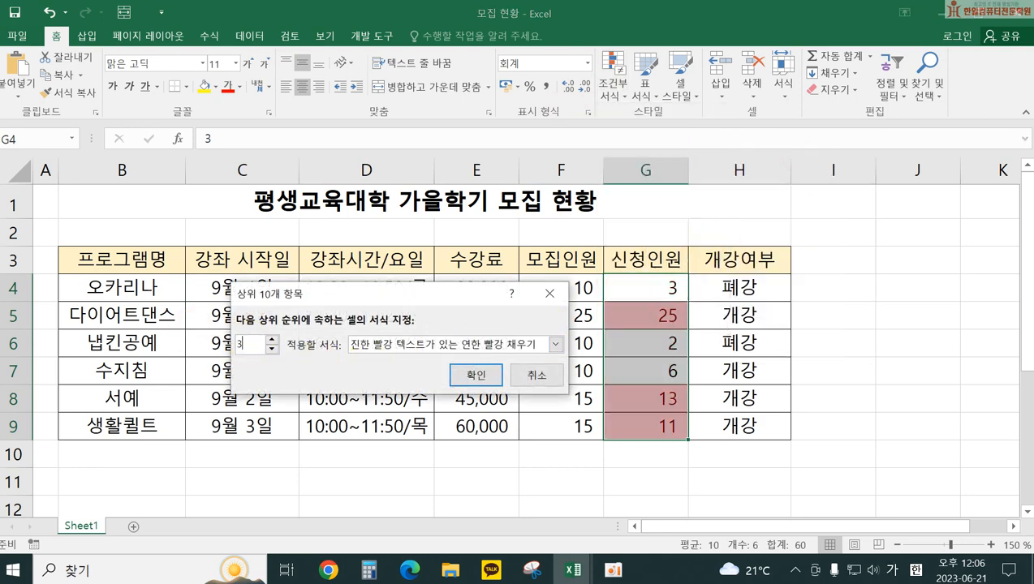
left_click(389, 345)
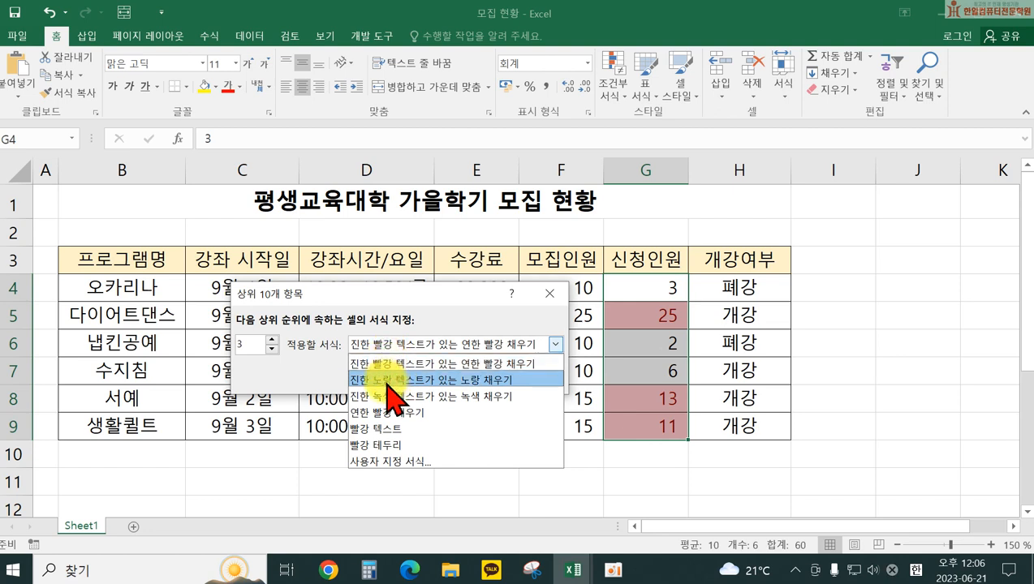
left_click(388, 380)
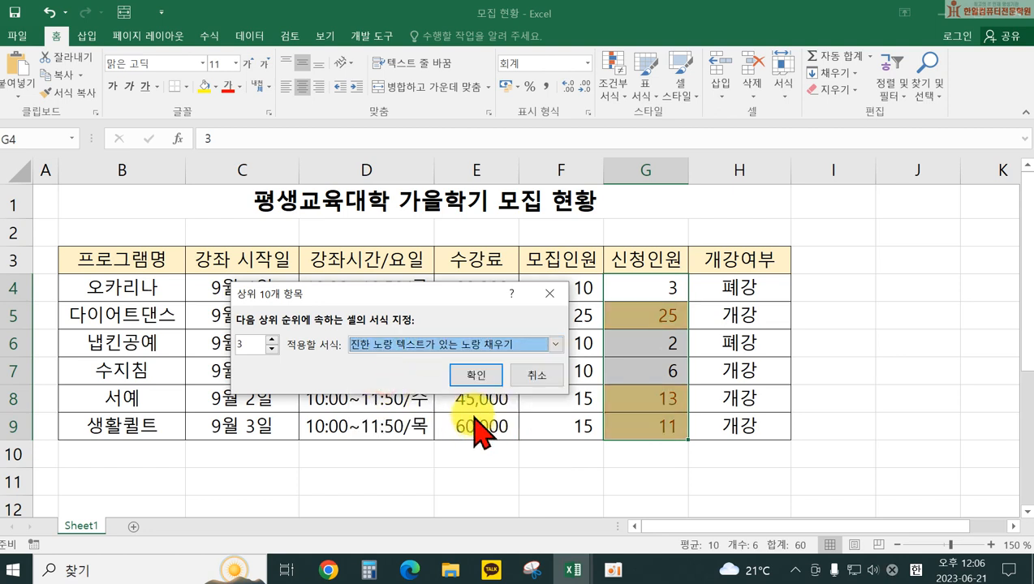
left_click(410, 376)
left_click(843, 505)
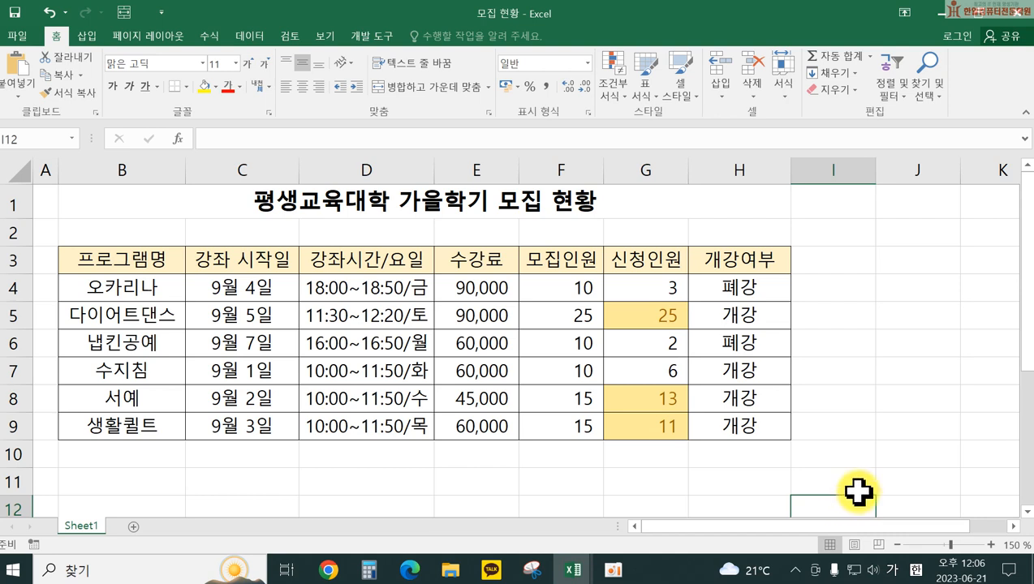
- Highlight the 개강여부 cells in H4:H9 equal to 폐강 with 진한 빨강 텍스트가 있는 연한 빨강 채우기 (light red fill, dark red text)
left_click_drag(750, 284, 753, 418)
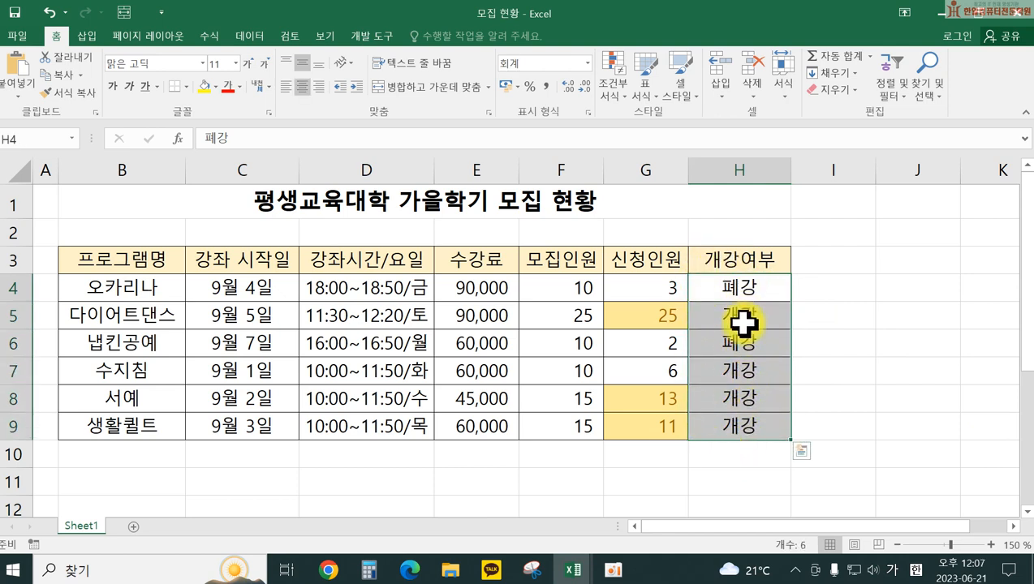
left_click(613, 83)
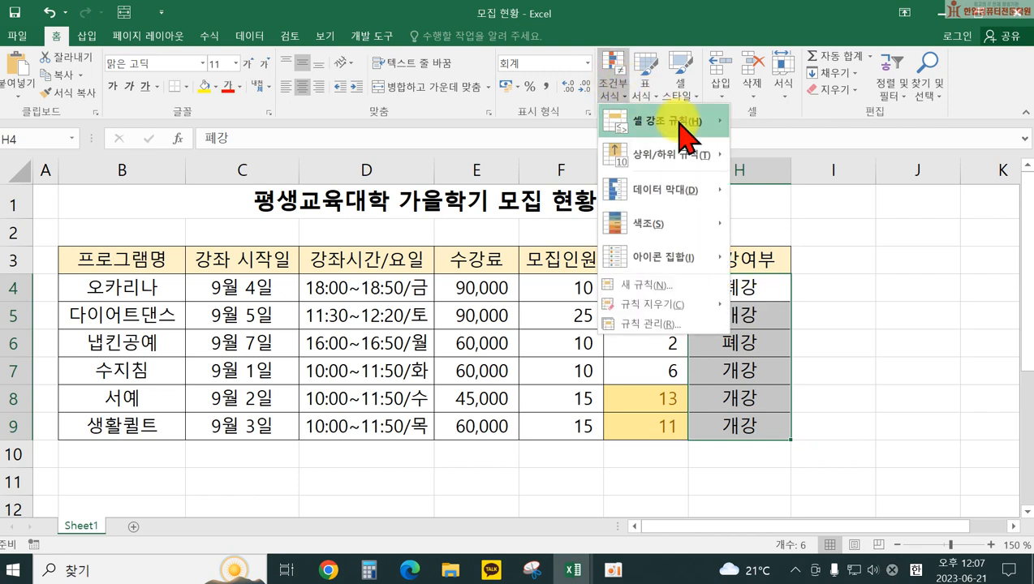
mouse_move(681, 123)
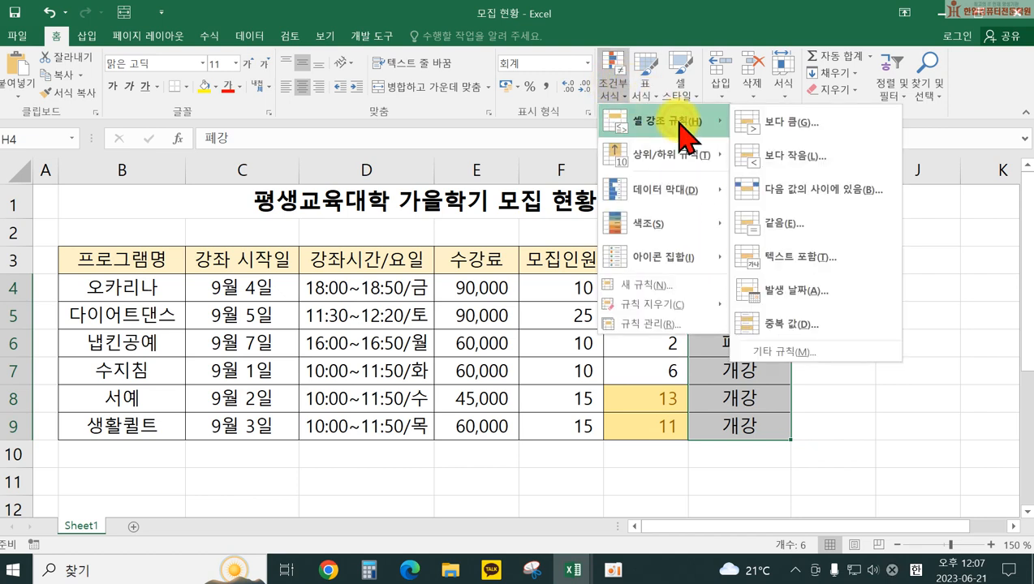
left_click(821, 227)
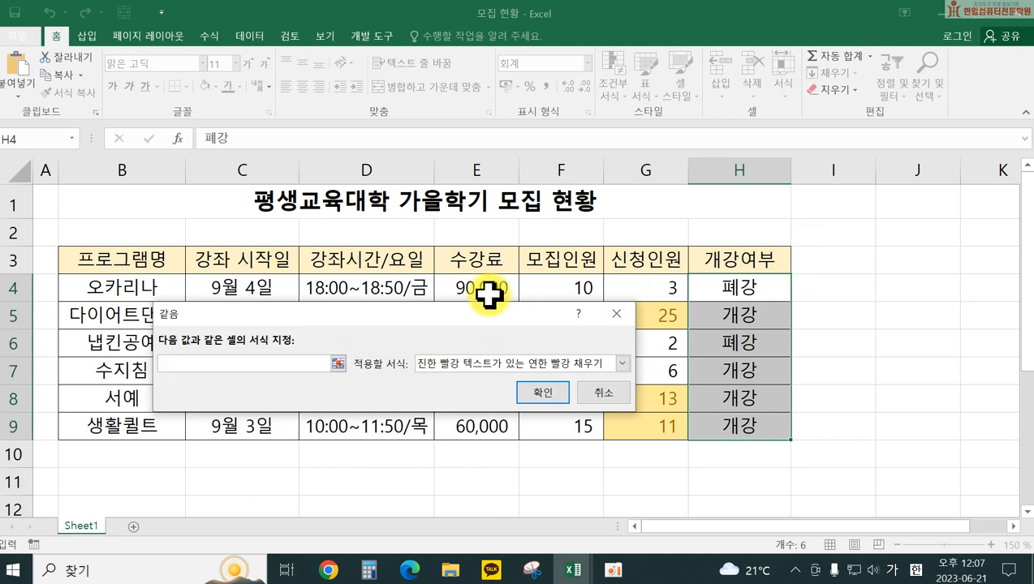
type("폐")
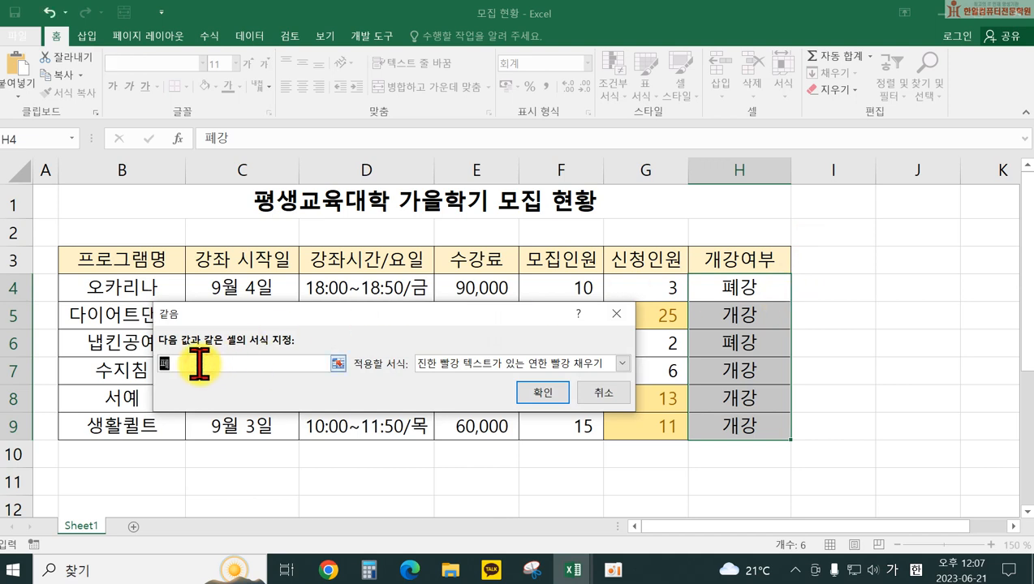
type("강")
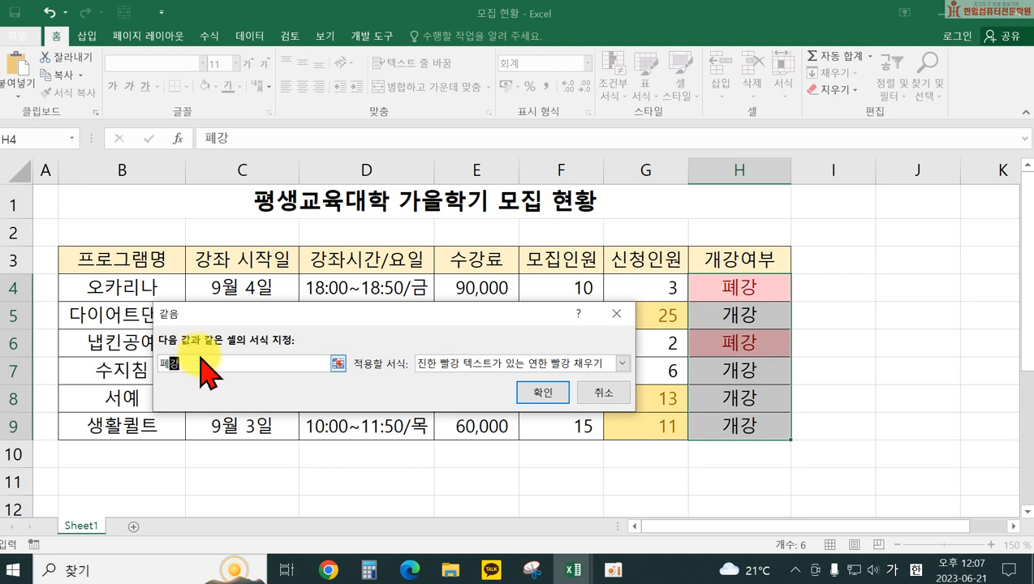
left_click(541, 396)
left_click(857, 398)
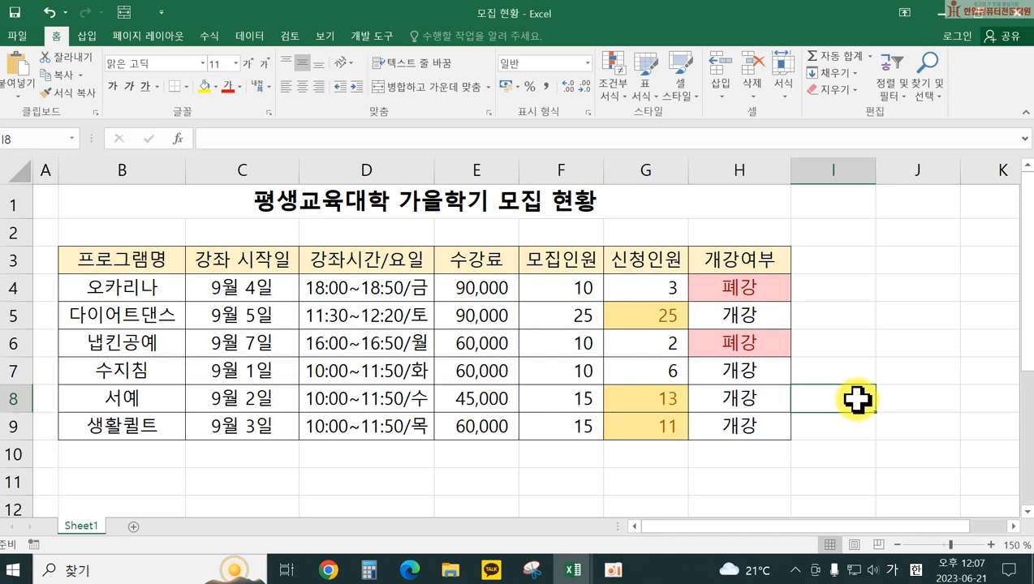
- Save a copy of the workbook as 모집 현황 in the personally named folder on the desktop
left_click(17, 36)
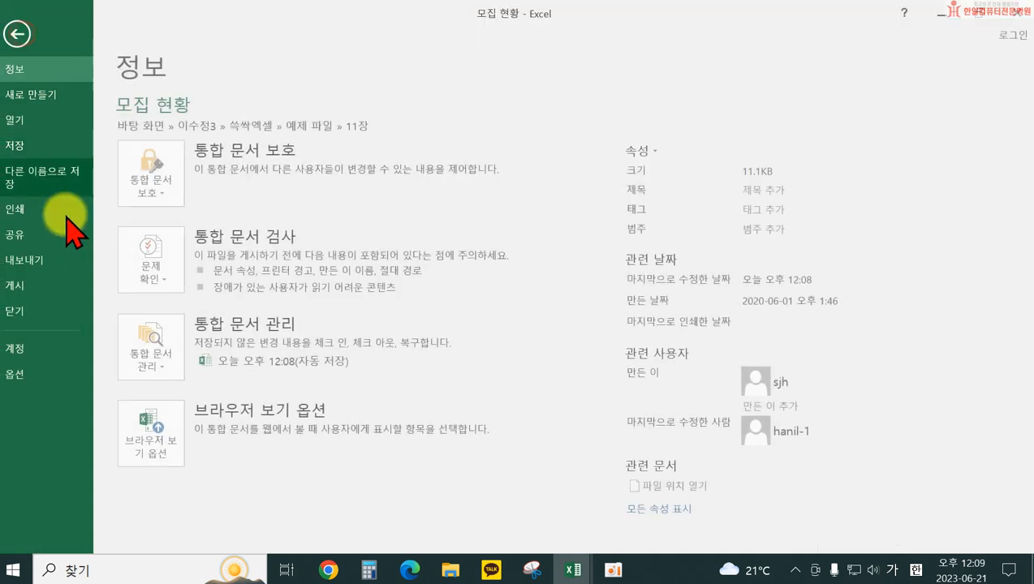
left_click(40, 174)
left_click(174, 242)
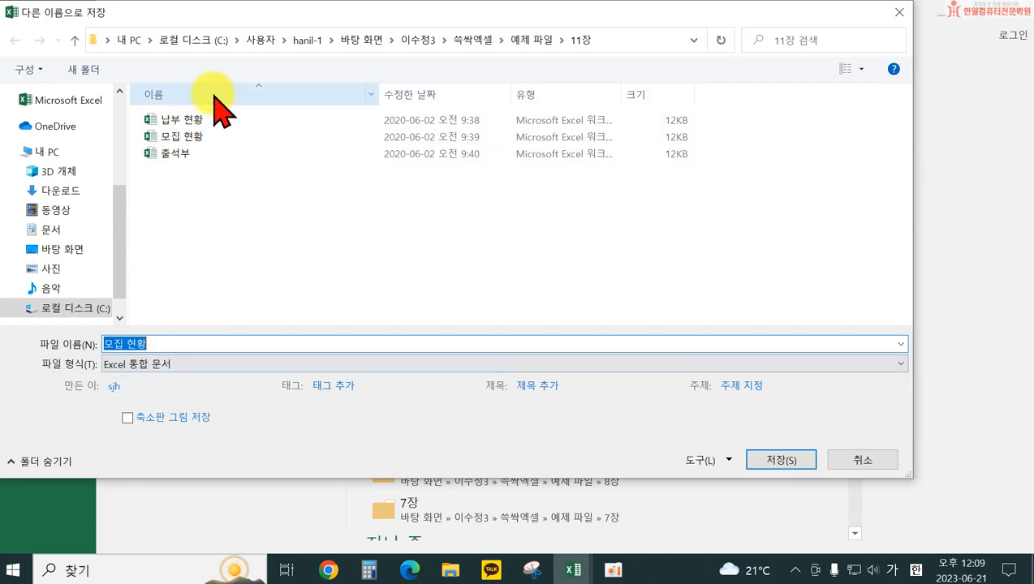
left_click(417, 41)
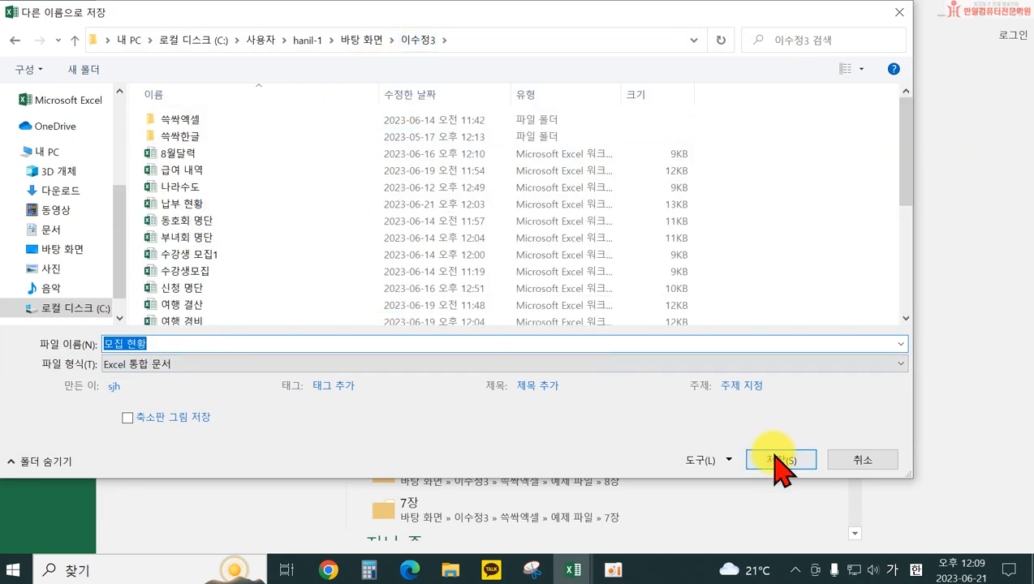
left_click(775, 458)
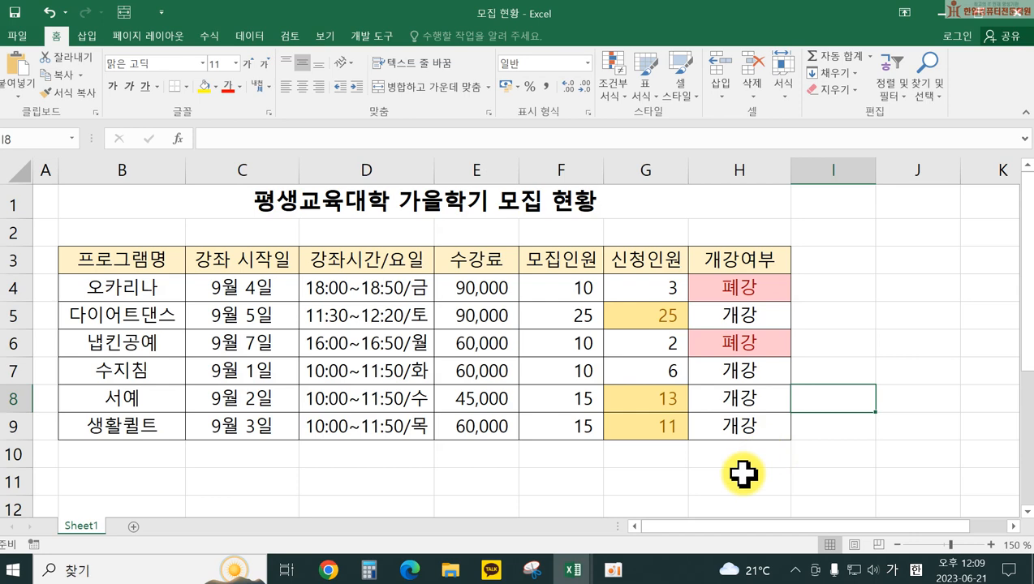
- Open the 출석부 workbook from the 쓱싹엑셀 > 예제 파일 > 11장 folder
left_click(16, 36)
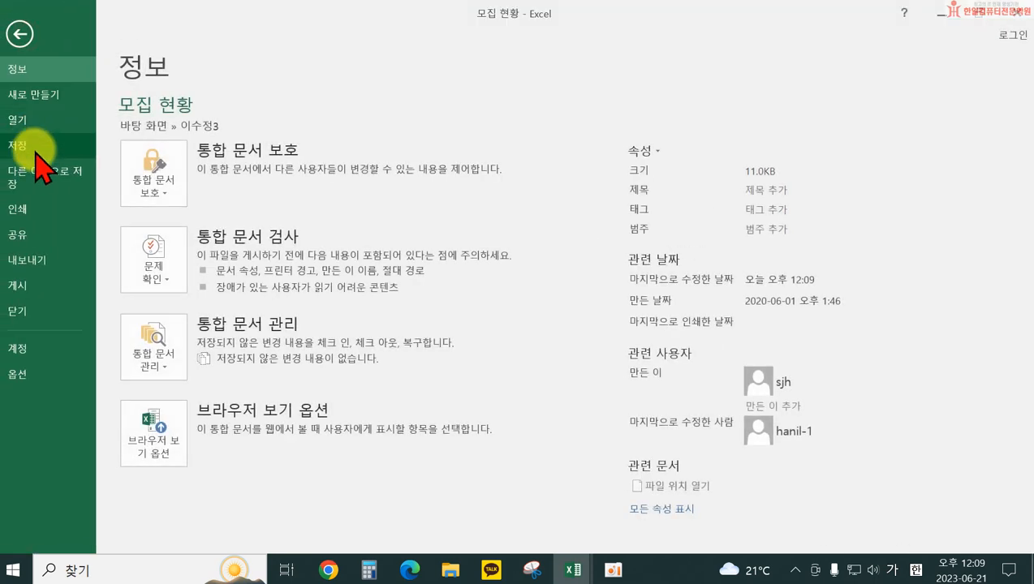
left_click(25, 120)
left_click(208, 292)
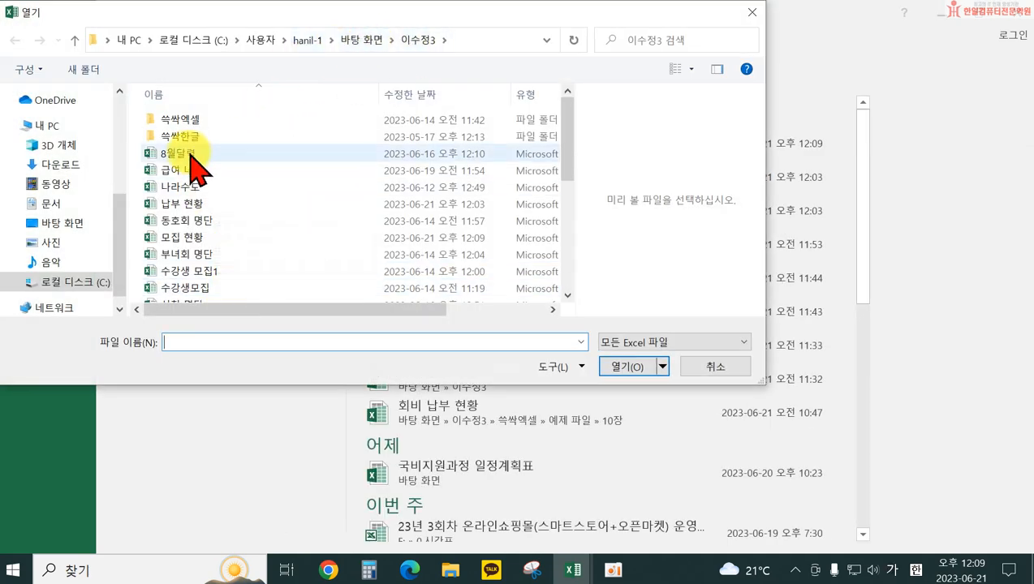
double_click(172, 120)
double_click(170, 120)
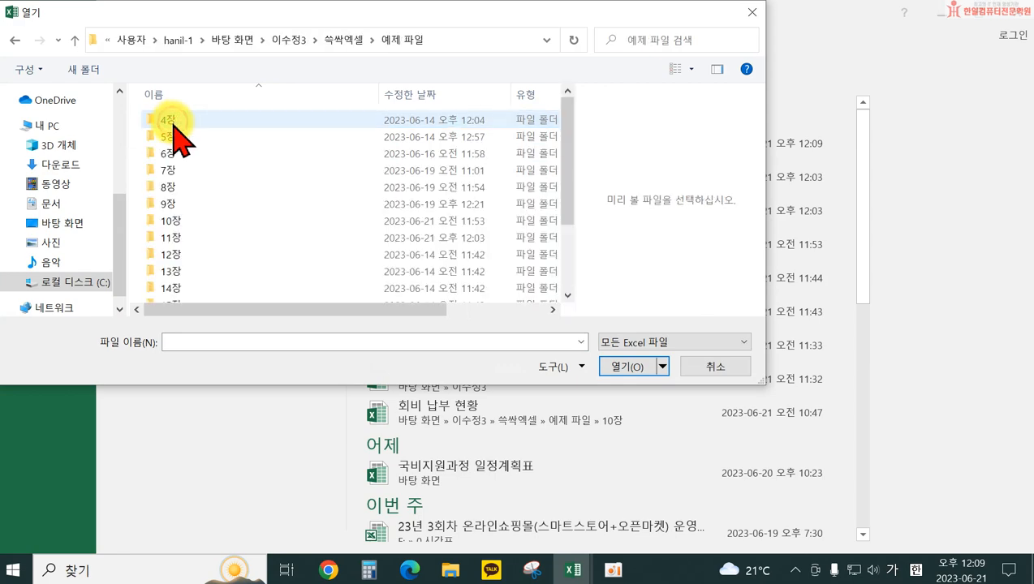
double_click(180, 238)
left_click(179, 153)
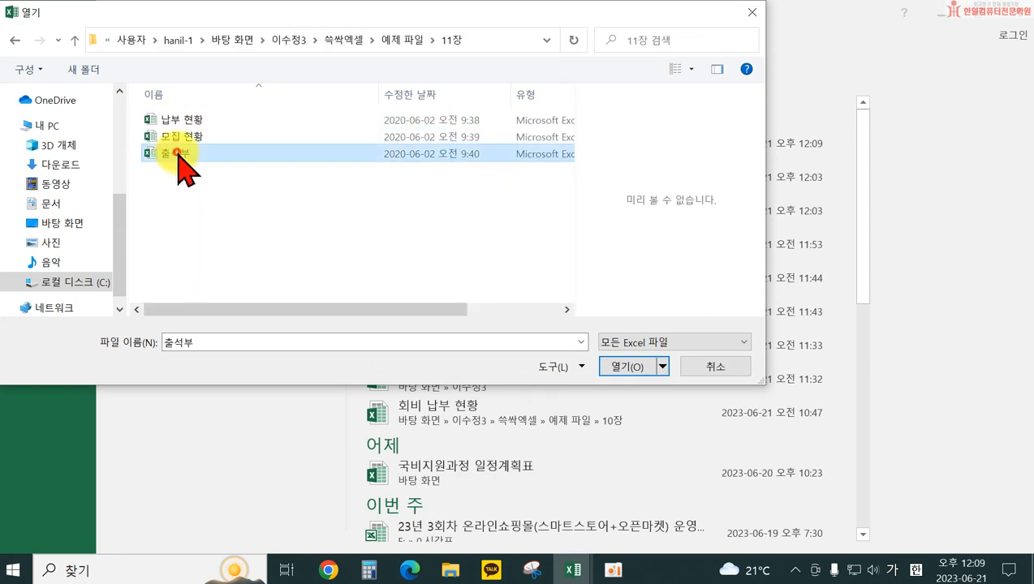
double_click(178, 154)
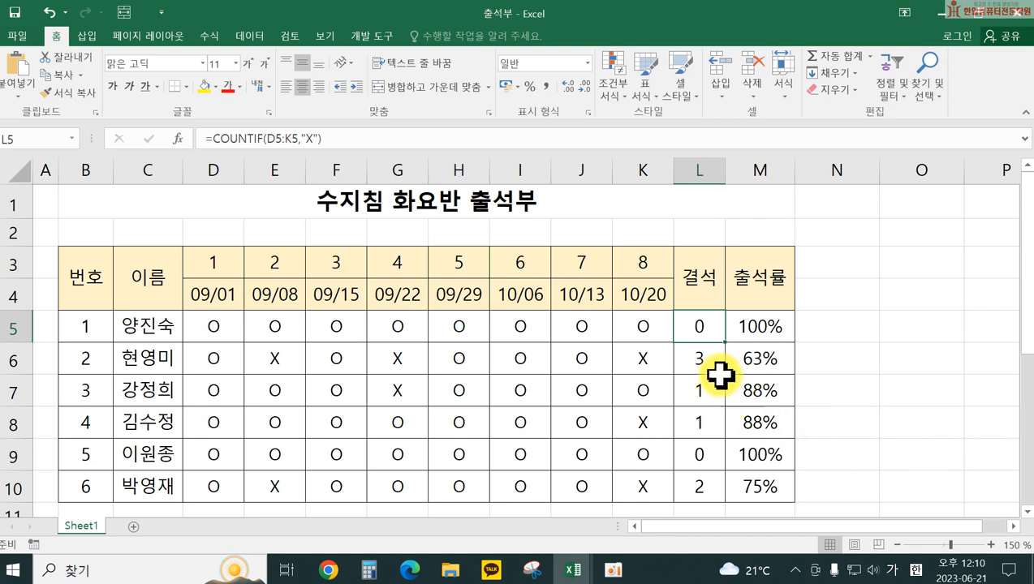
- Apply the green-yellow-red color scale (색조) to the 결석 values in L5:L10
left_click_drag(698, 320, 698, 484)
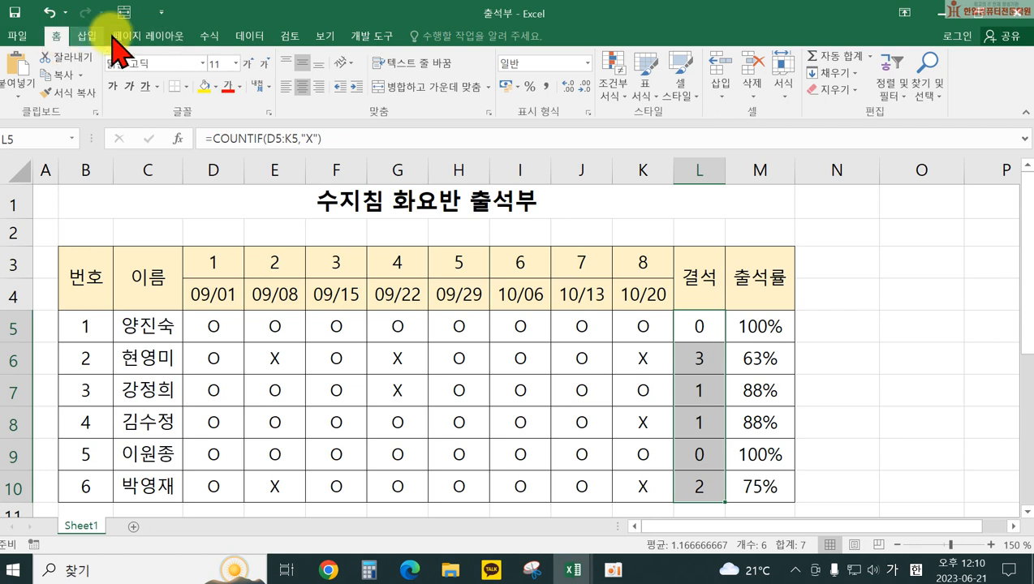
left_click(619, 96)
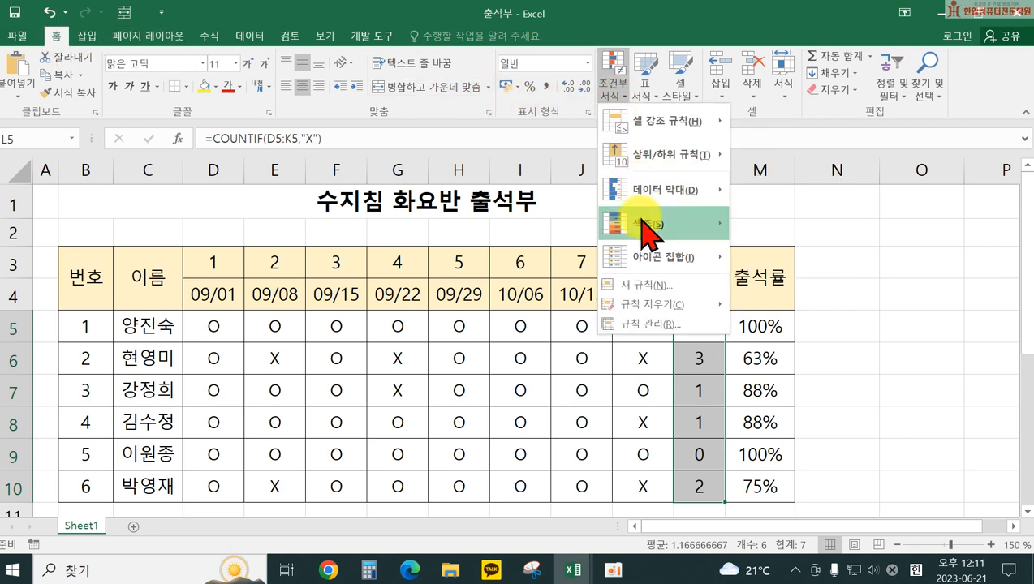
mouse_move(644, 229)
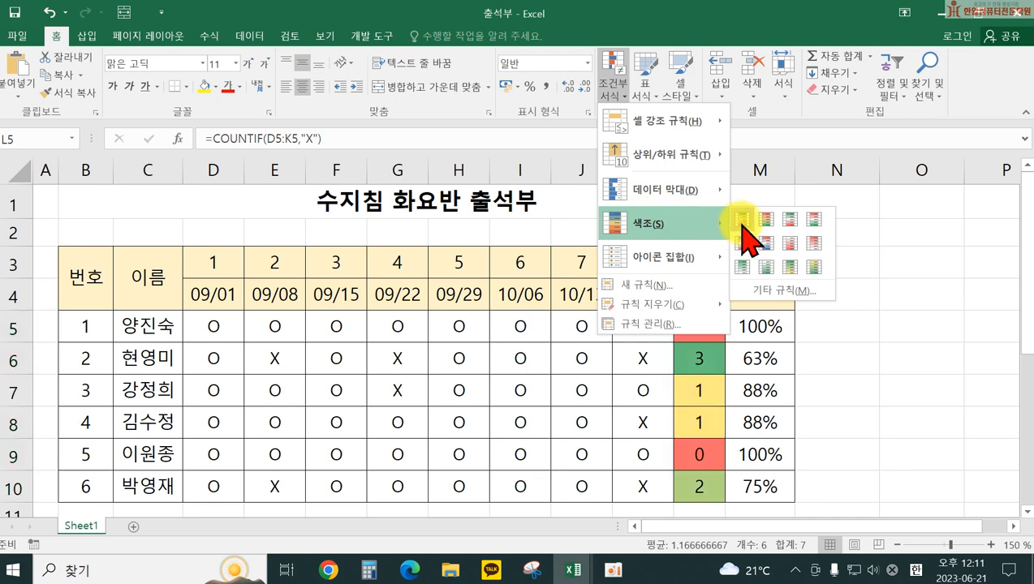
left_click(741, 219)
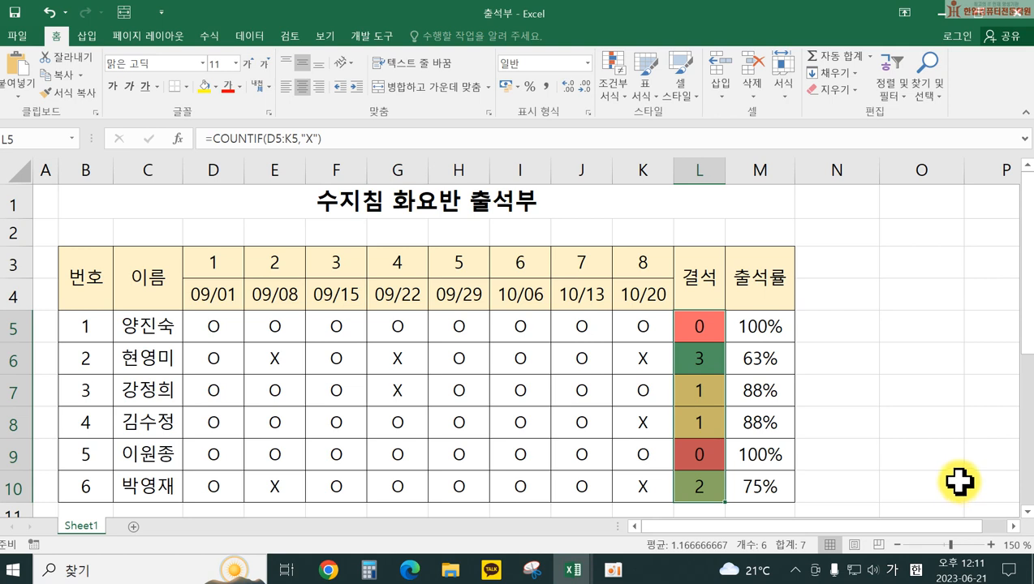
- Highlight the 출석률 values in M5:M10 greater than 80% with 진한 빨강 텍스트가 있는 연한 빨강 채우기 (light red fill, dark red text)
left_click_drag(769, 325, 771, 480)
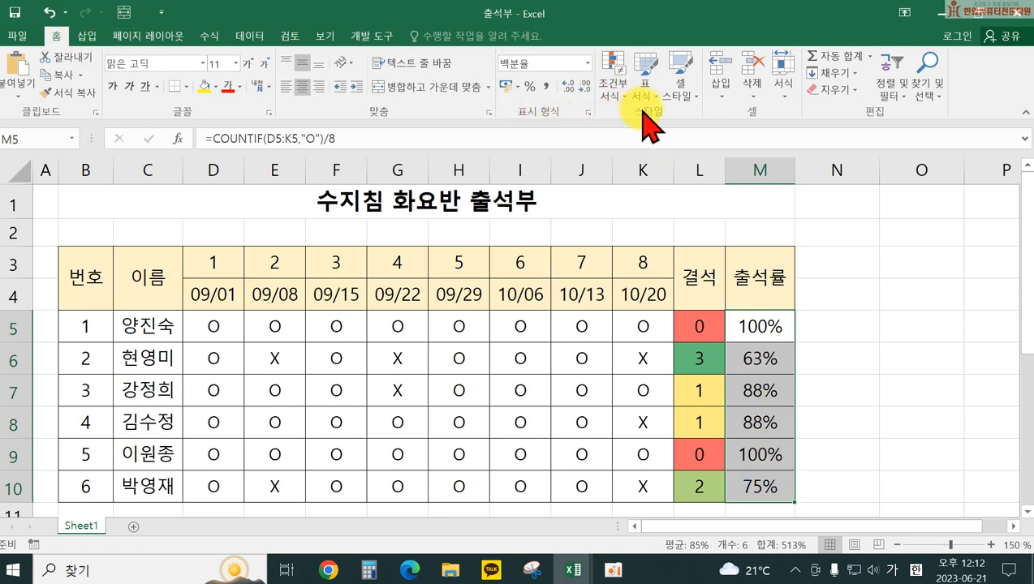
left_click(619, 81)
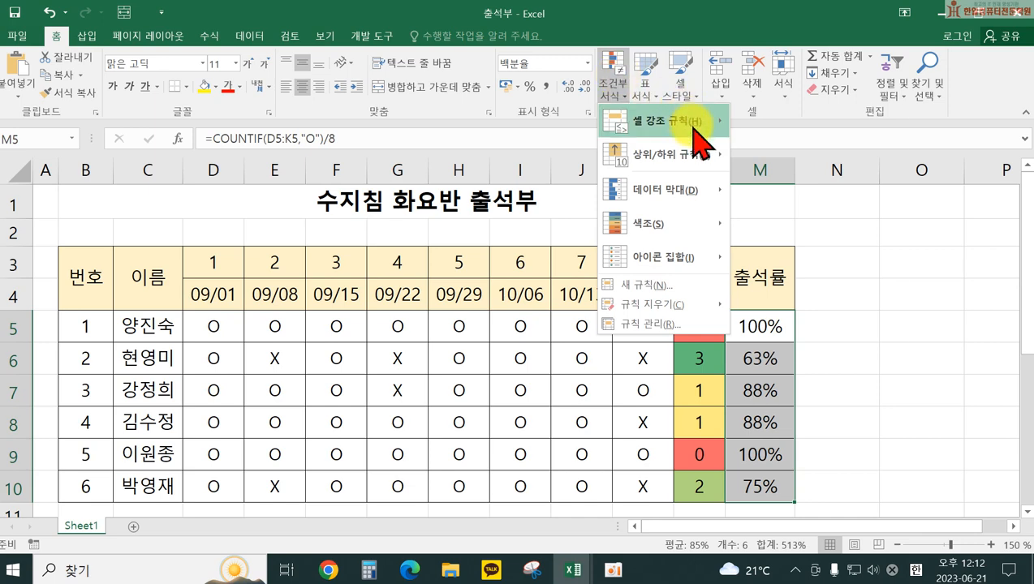
mouse_move(695, 135)
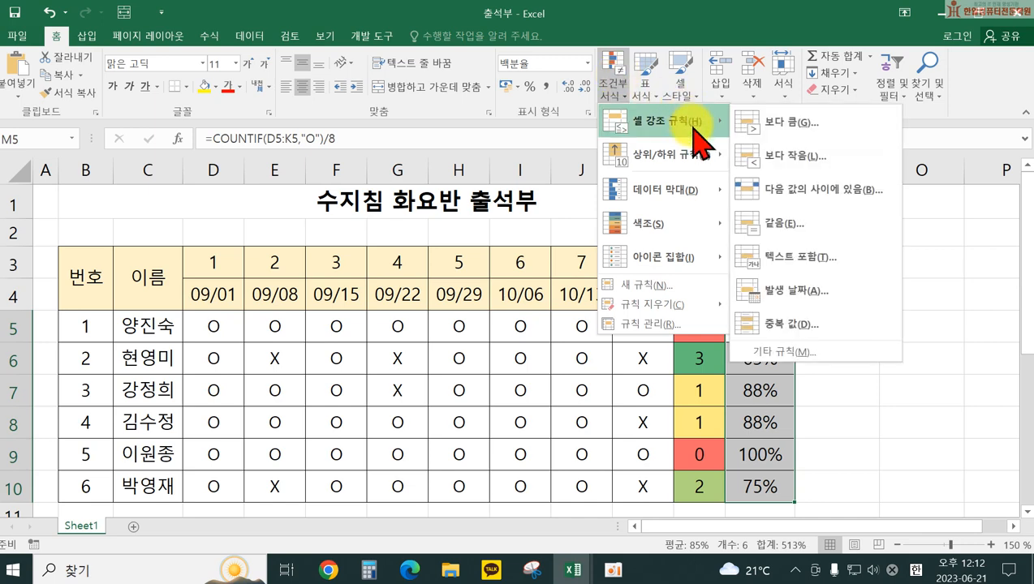
left_click(785, 139)
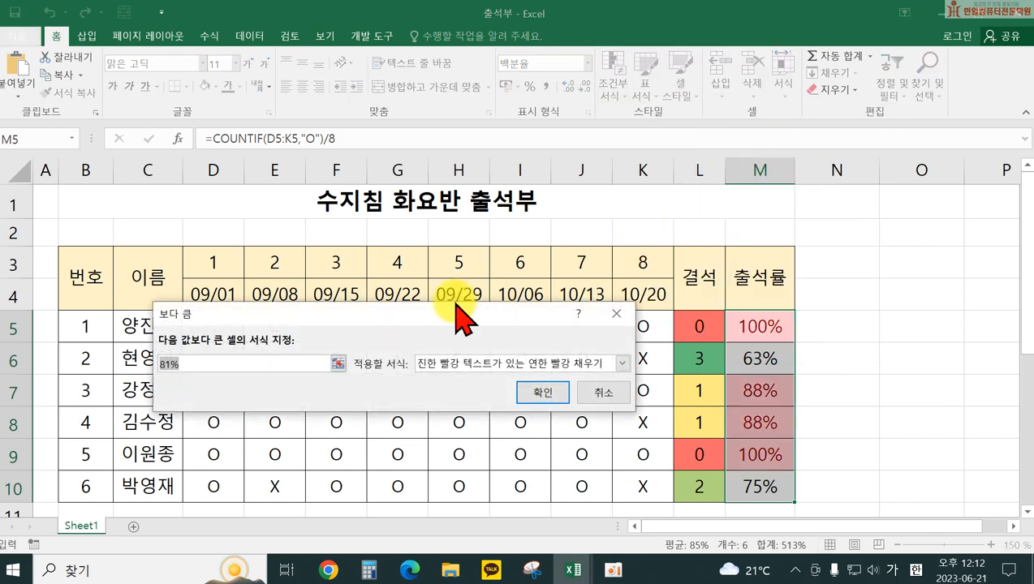
left_click(169, 364)
key("BackSpace")
type("0")
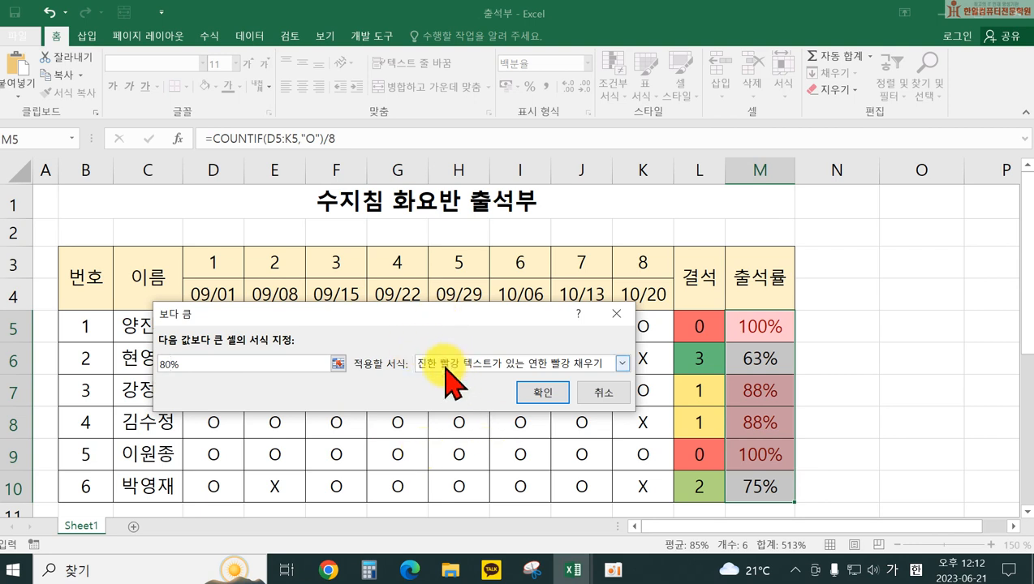
left_click(542, 396)
left_click(867, 380)
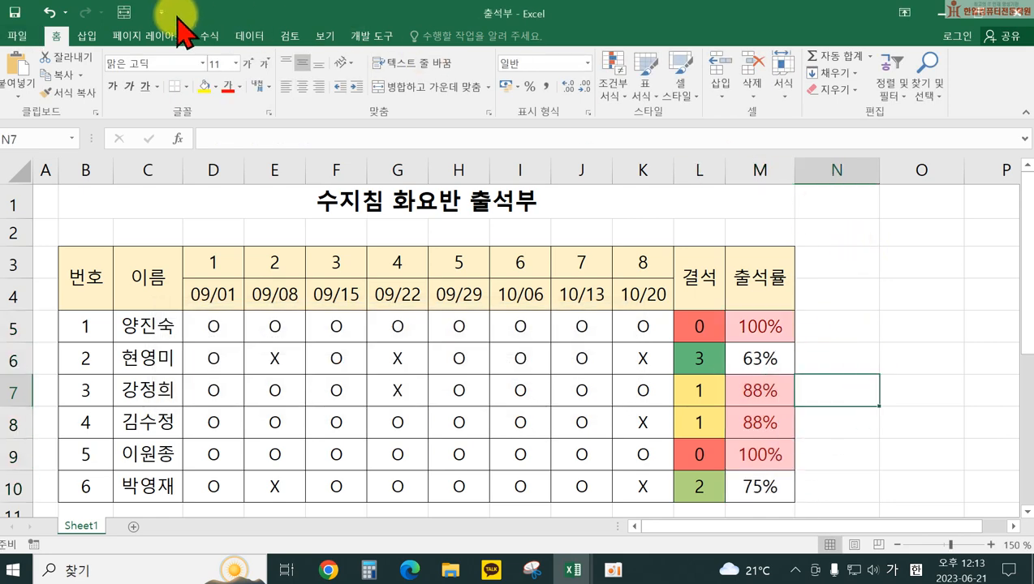
- Save a copy of the workbook as 출석부 in the personally named folder on the desktop
left_click(18, 35)
left_click(49, 176)
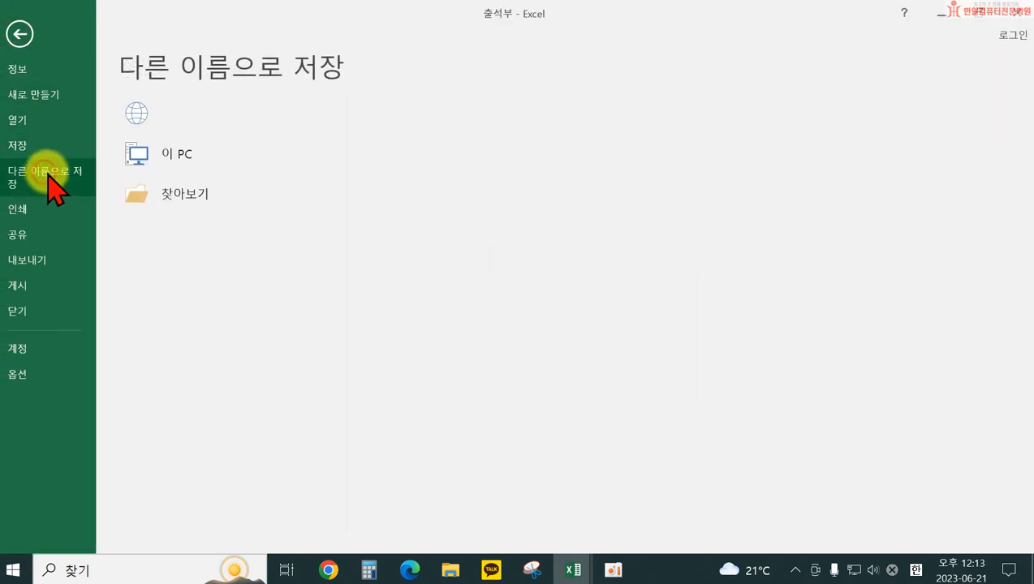
left_click(166, 238)
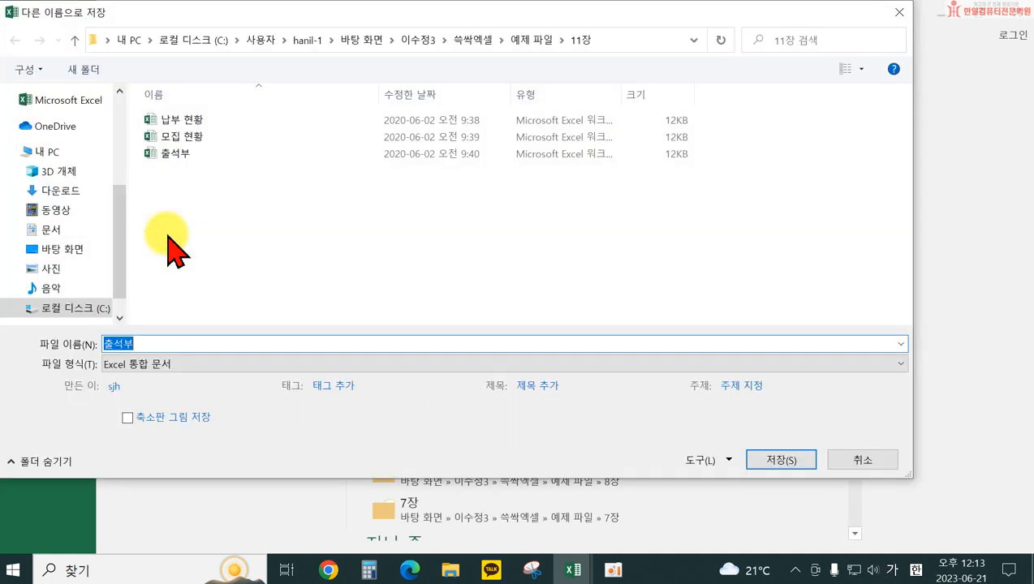
left_click(408, 40)
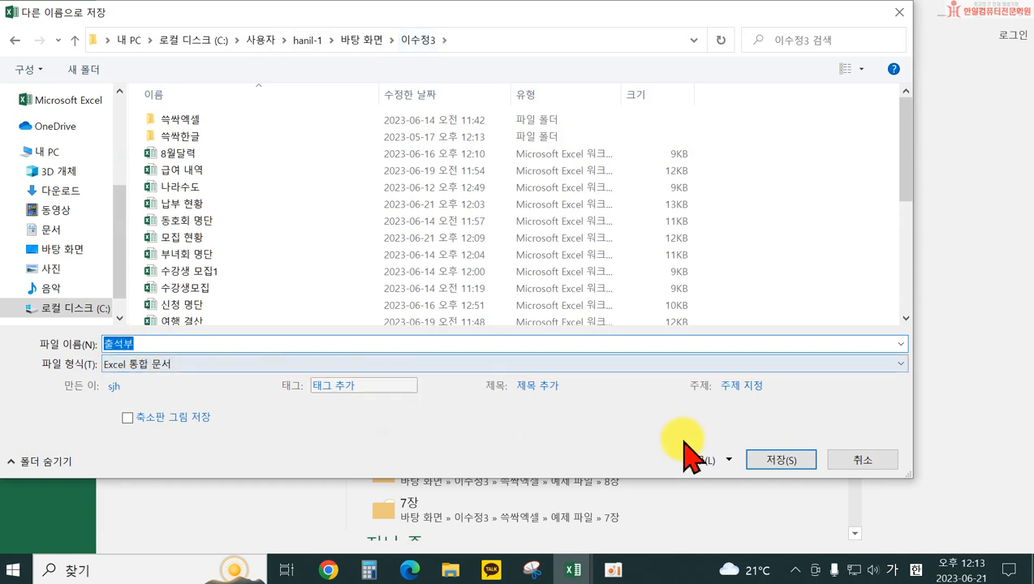
left_click(792, 459)
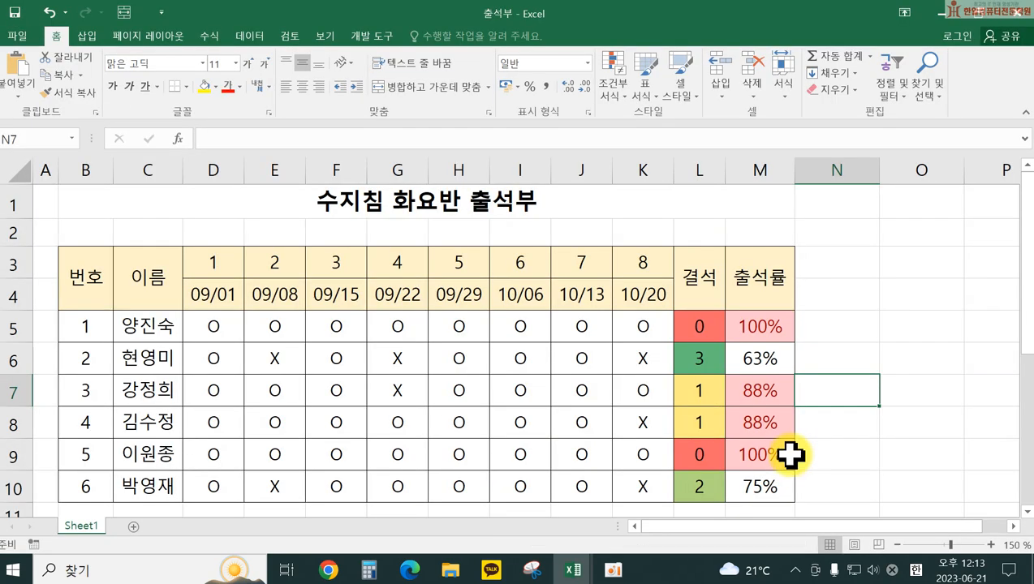
left_click(917, 393)
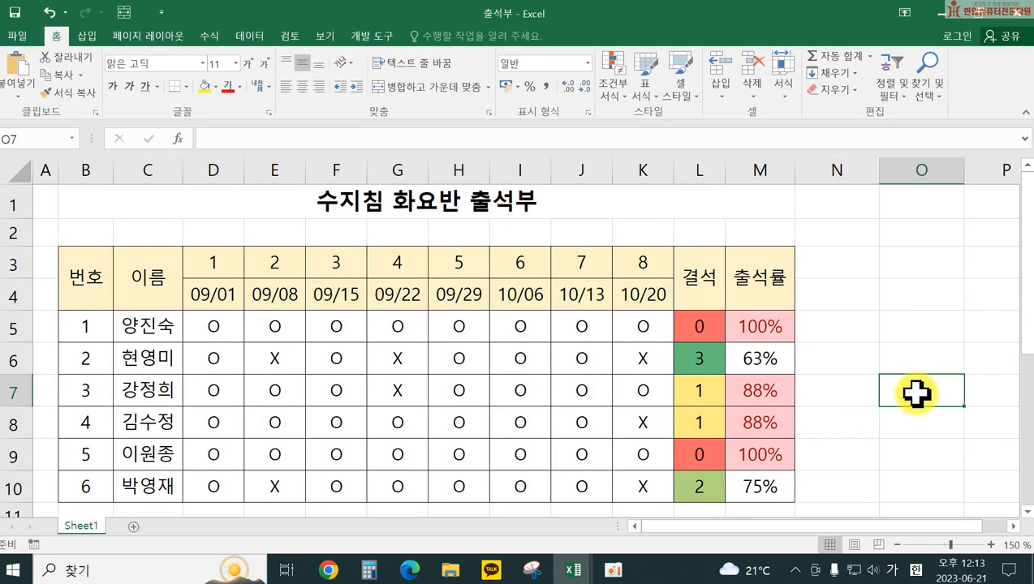